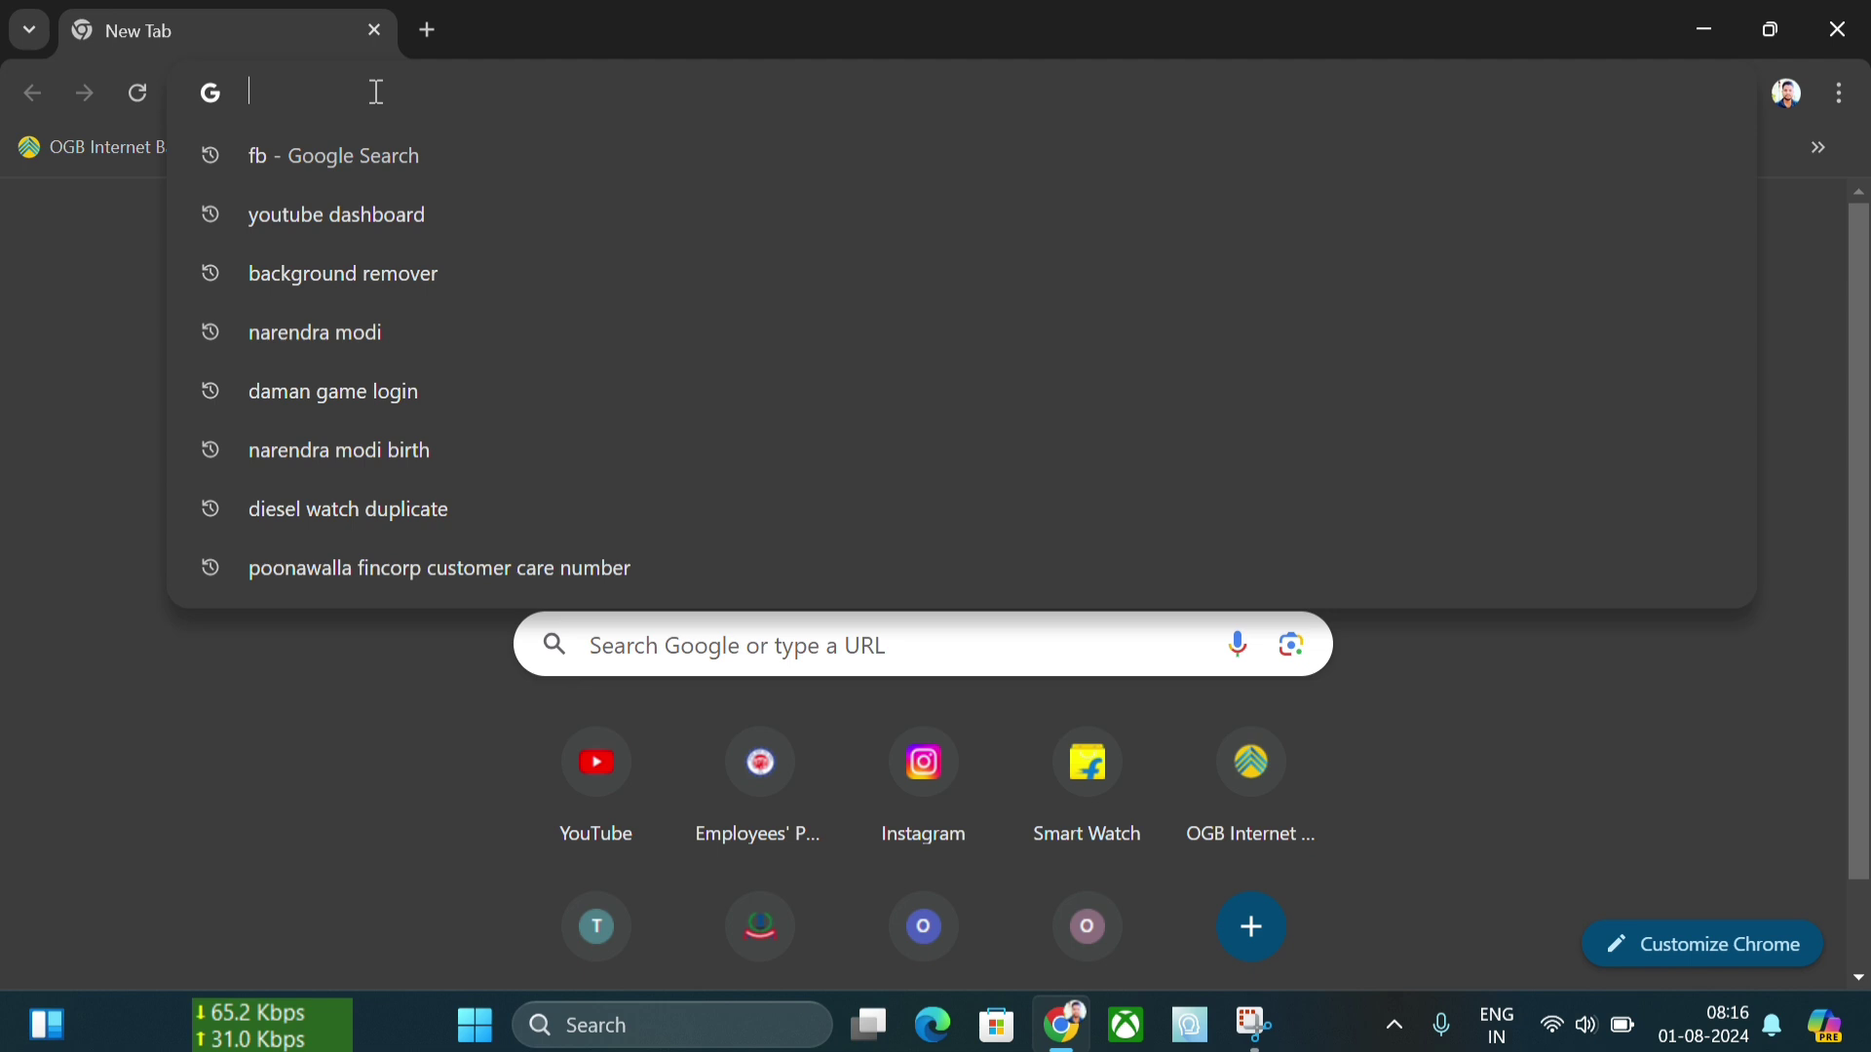
# - Search Google for 'EPFO' from the Chrome address bar
pyautogui.write('EP')
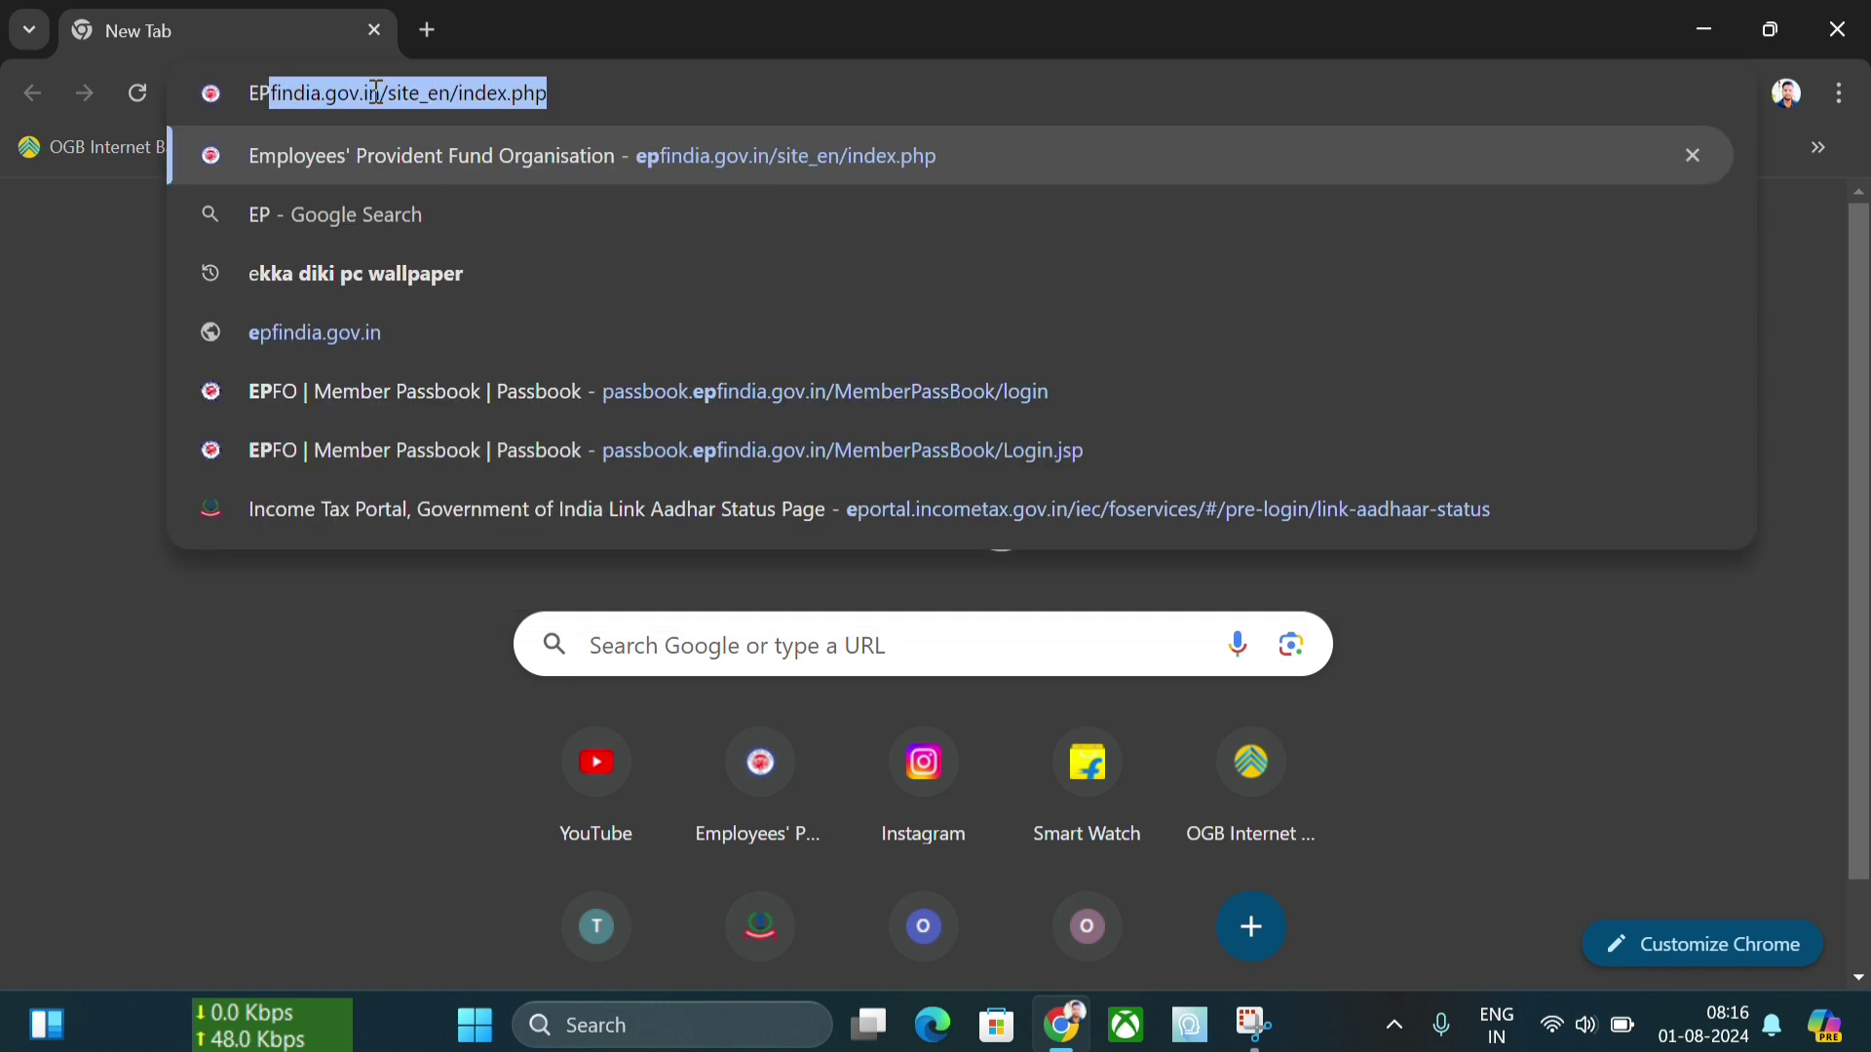
pyautogui.write('FO')
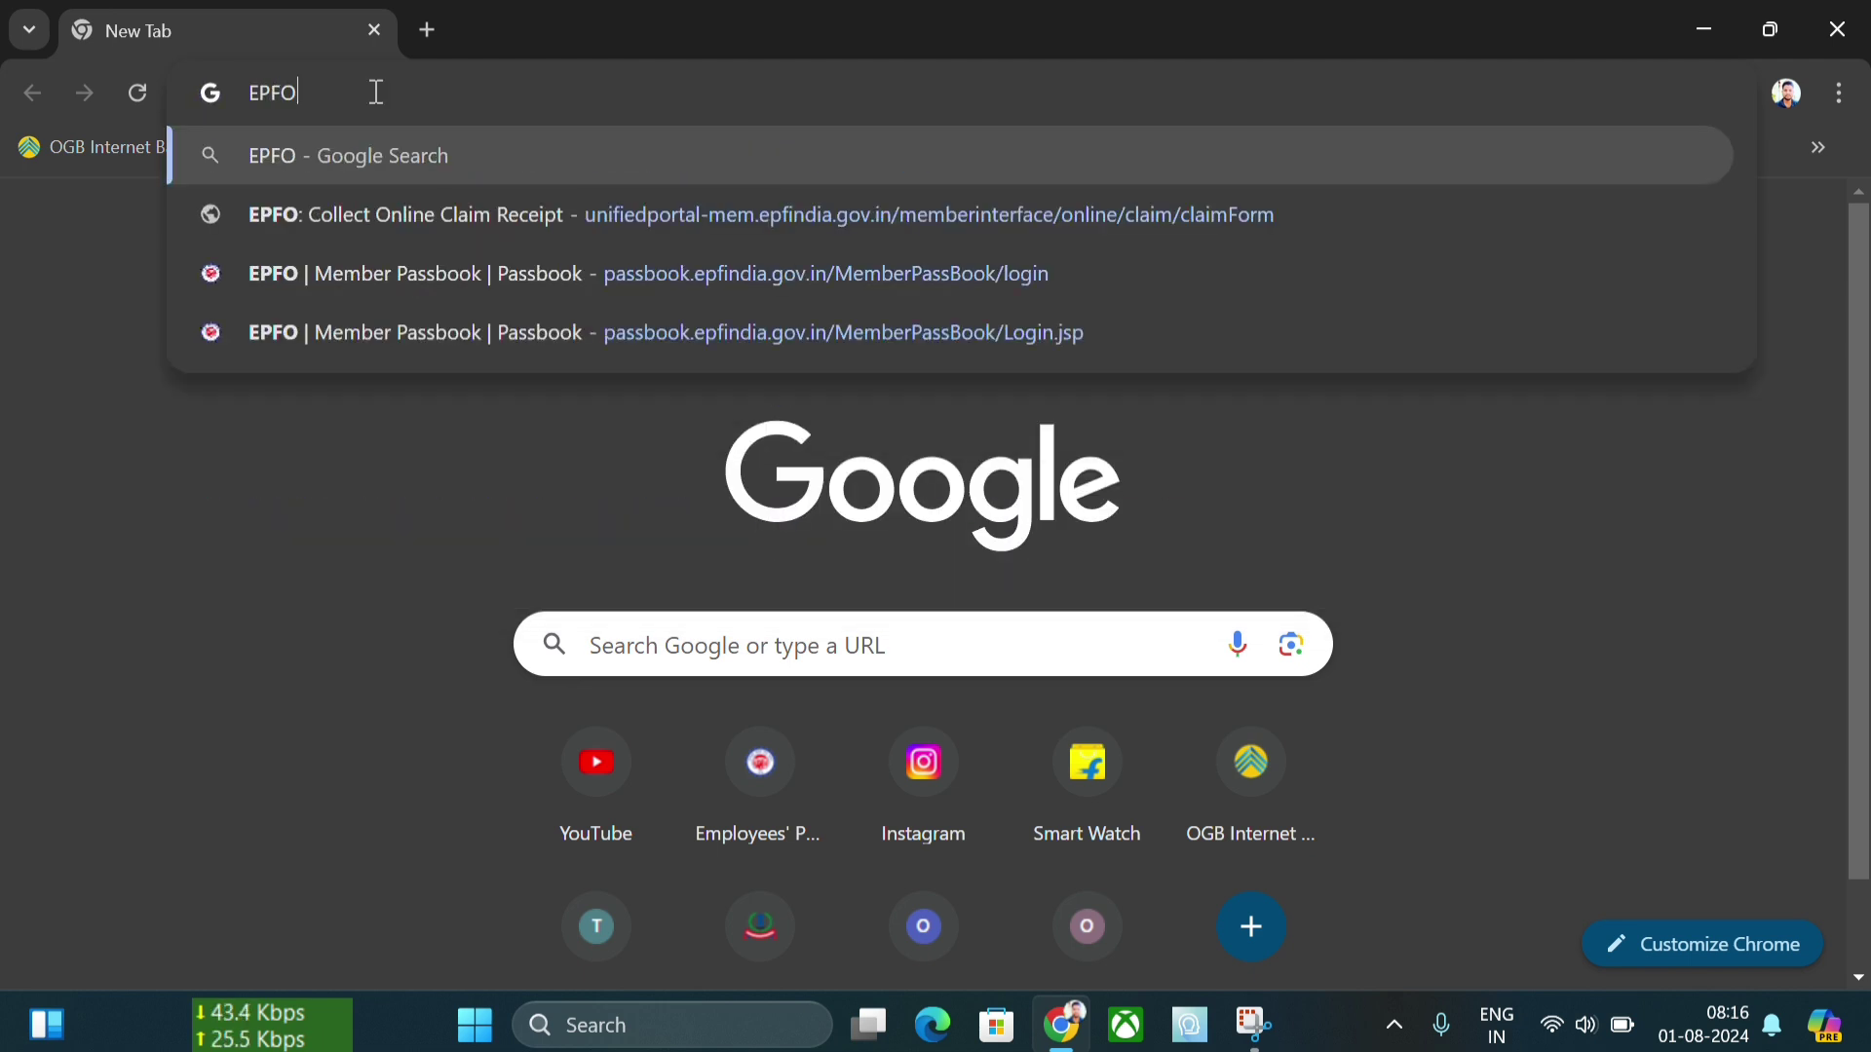
pyautogui.press('Return')
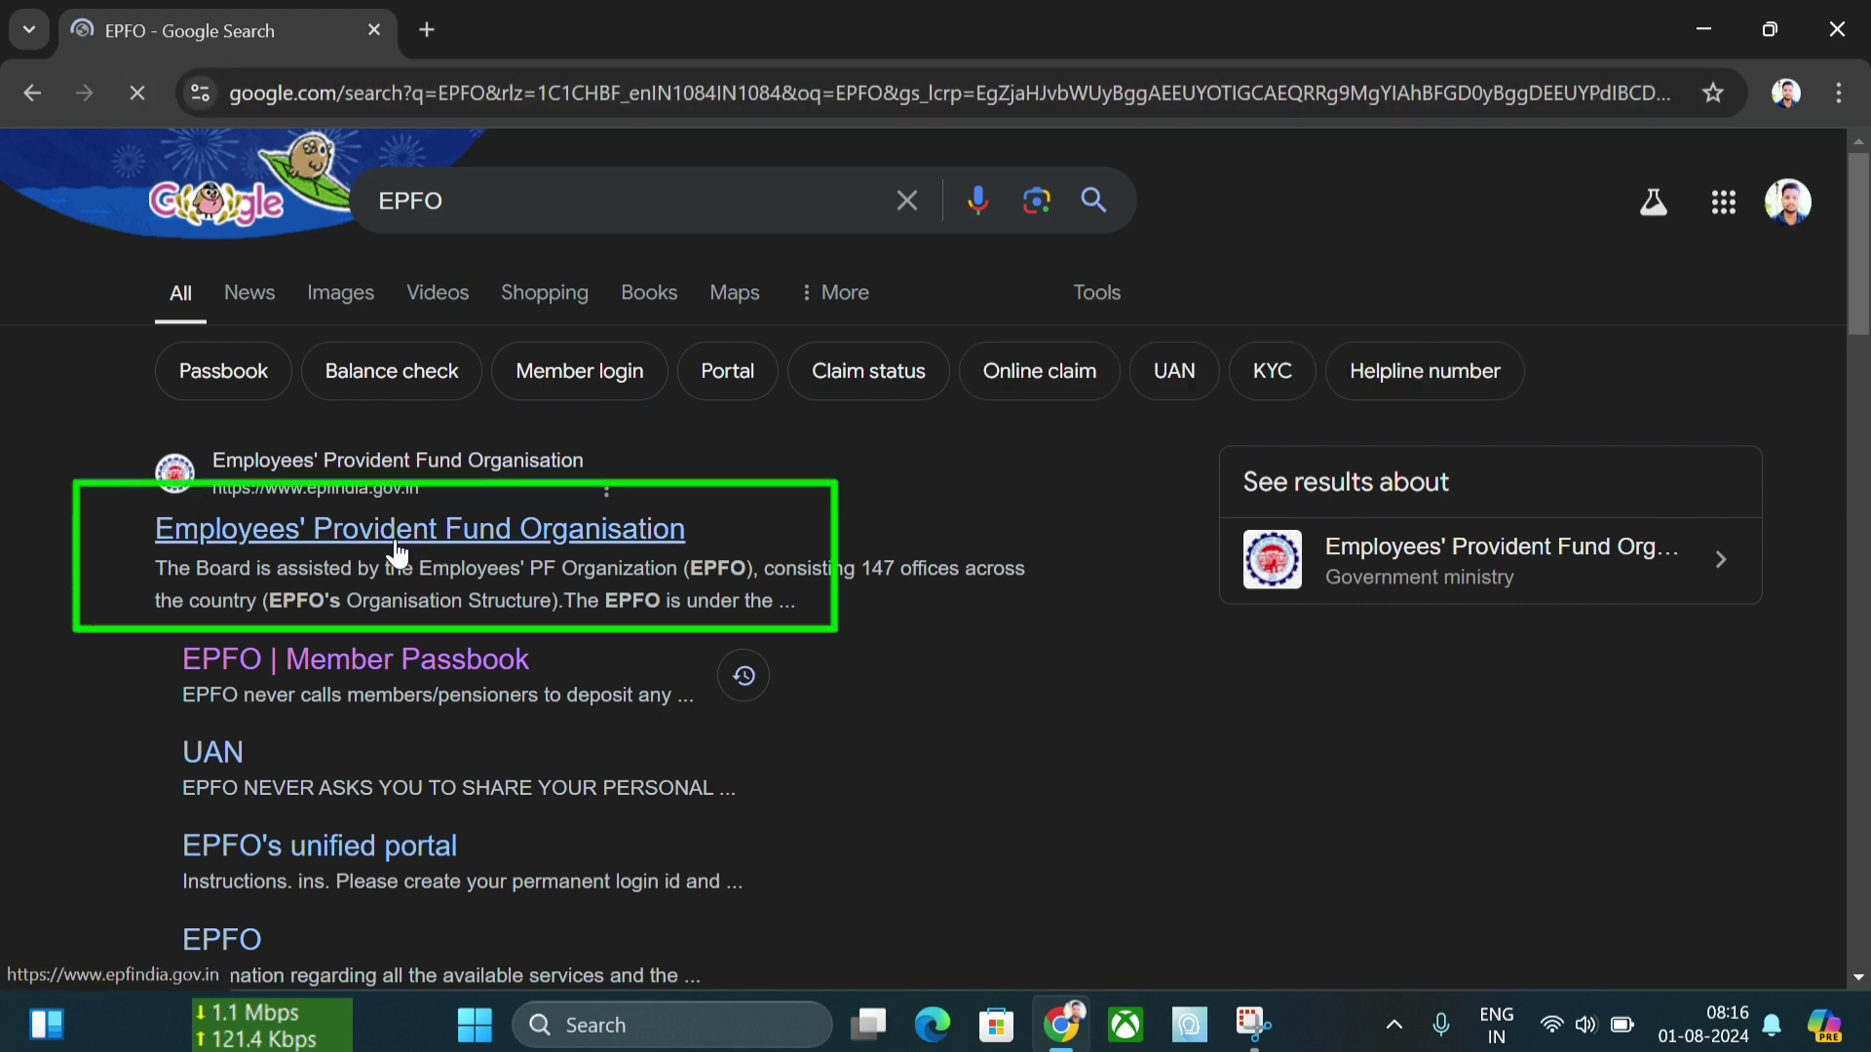
# - Open the EPFO home page at epfindia.gov.in and close the Know Your Balance popup
pyautogui.click(399, 553)
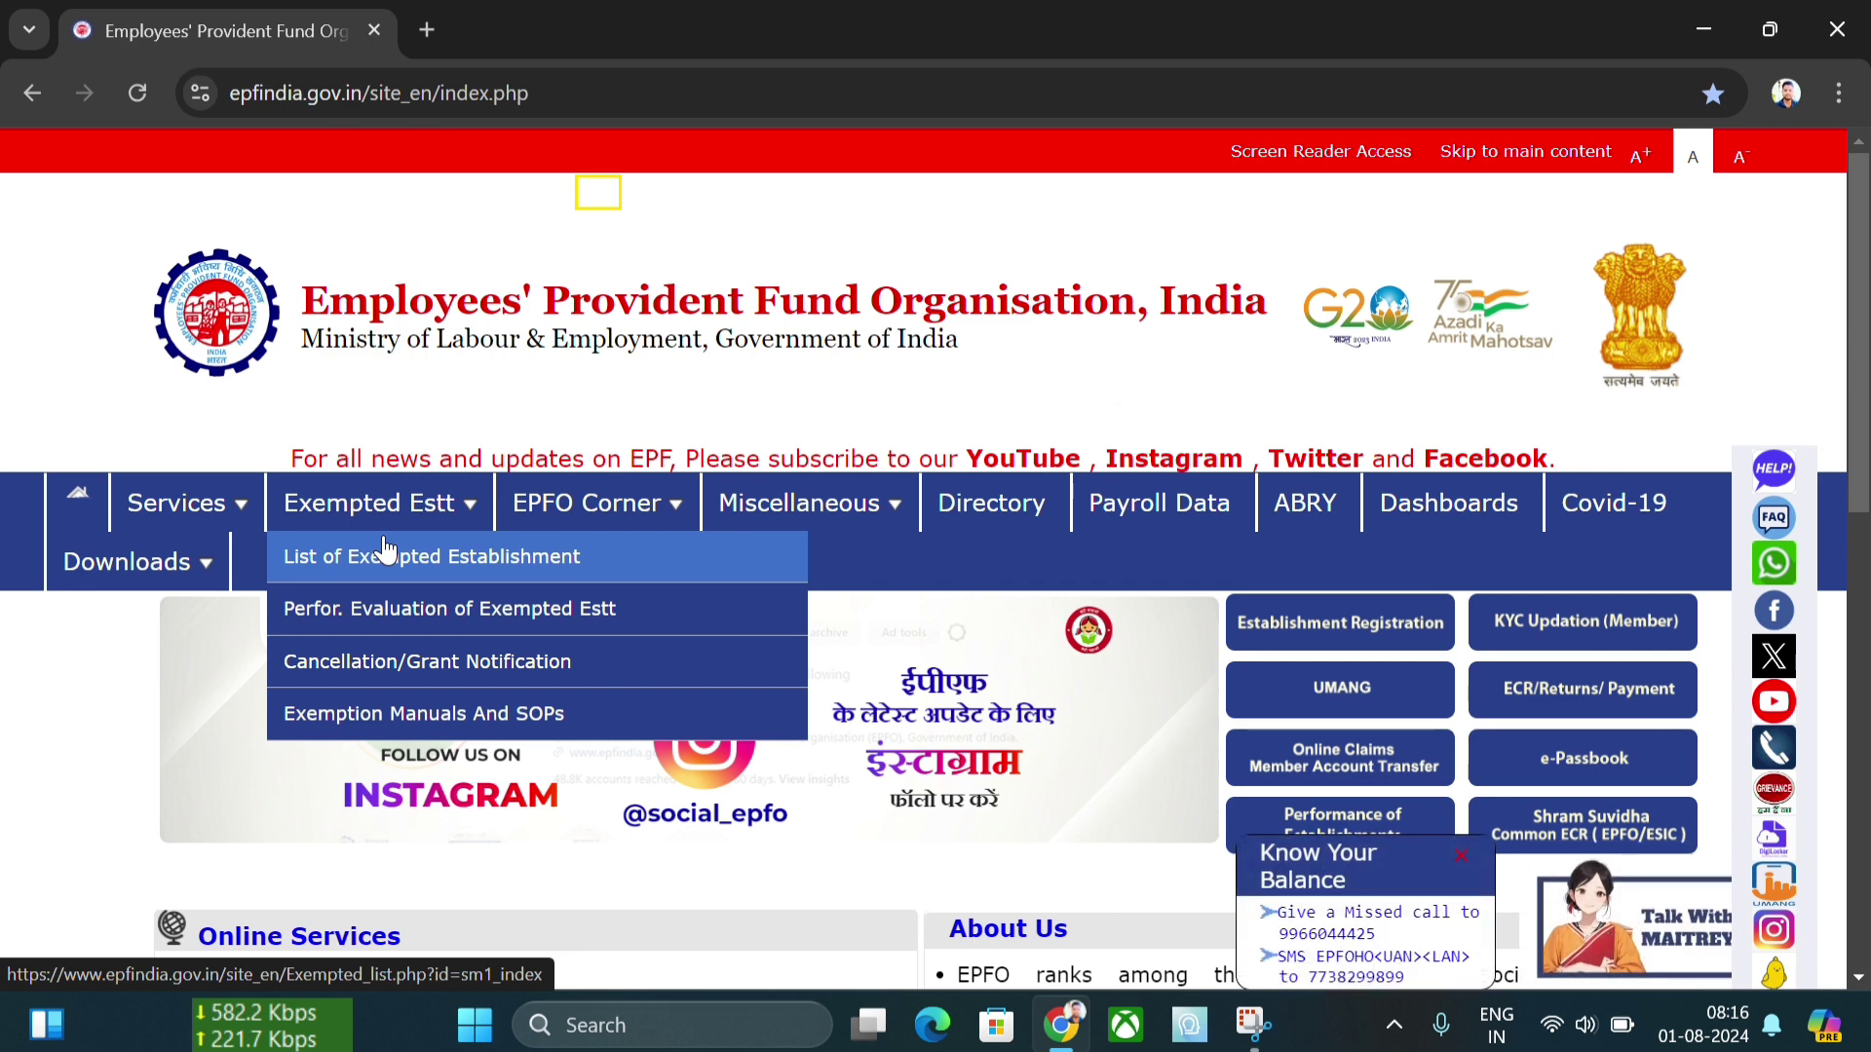
pyautogui.moveTo(606, 507)
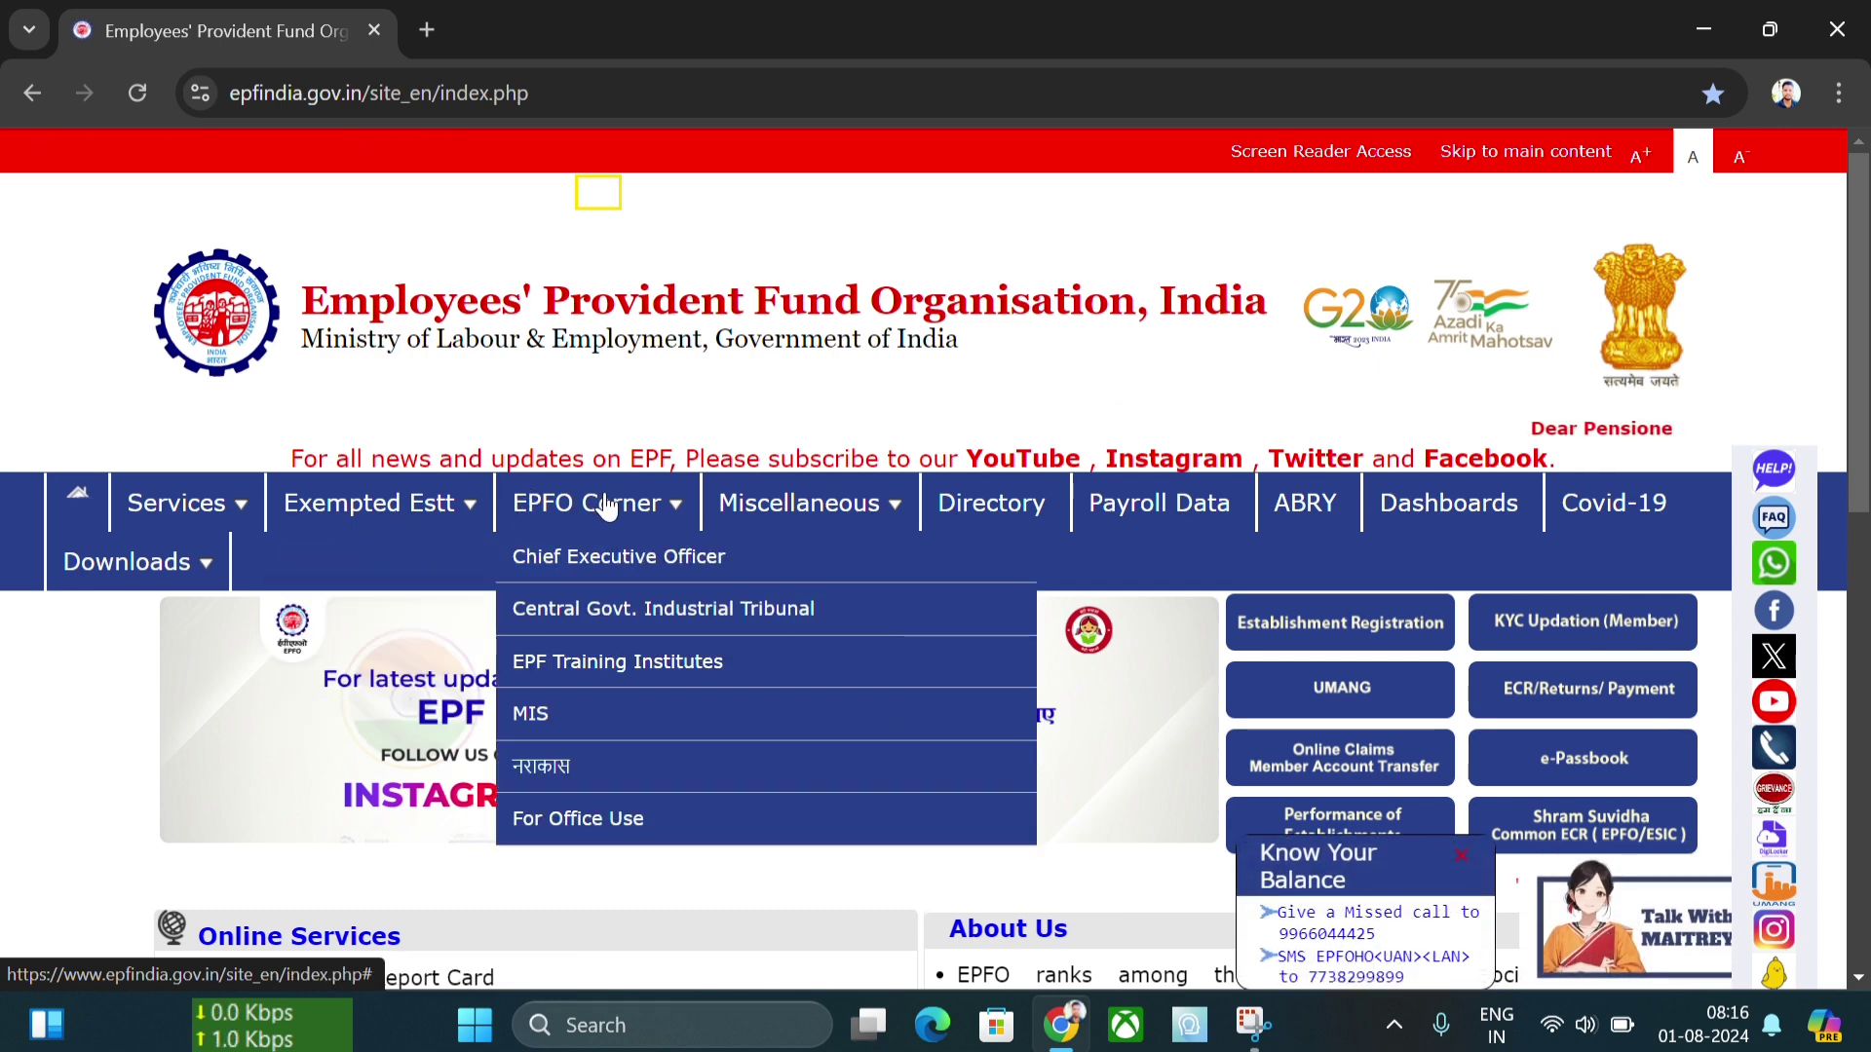
pyautogui.scroll(-3, 945, 576)
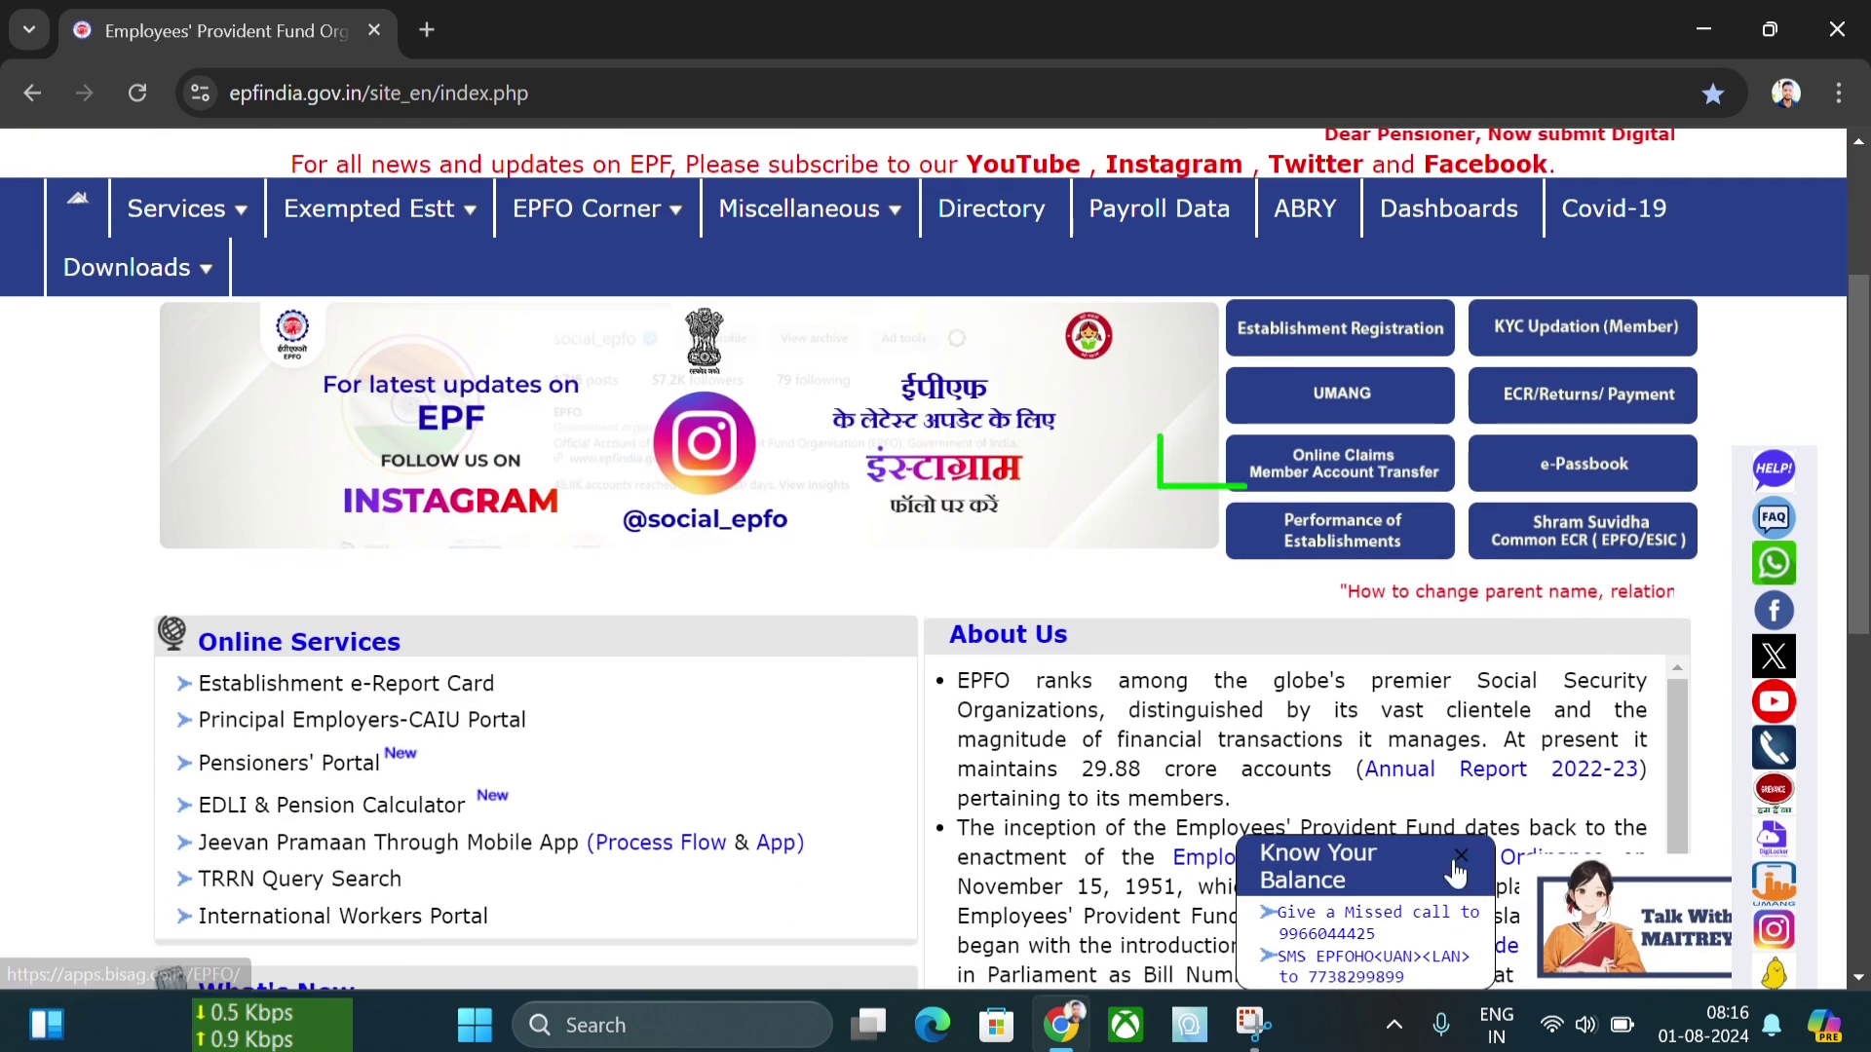
pyautogui.click(1458, 874)
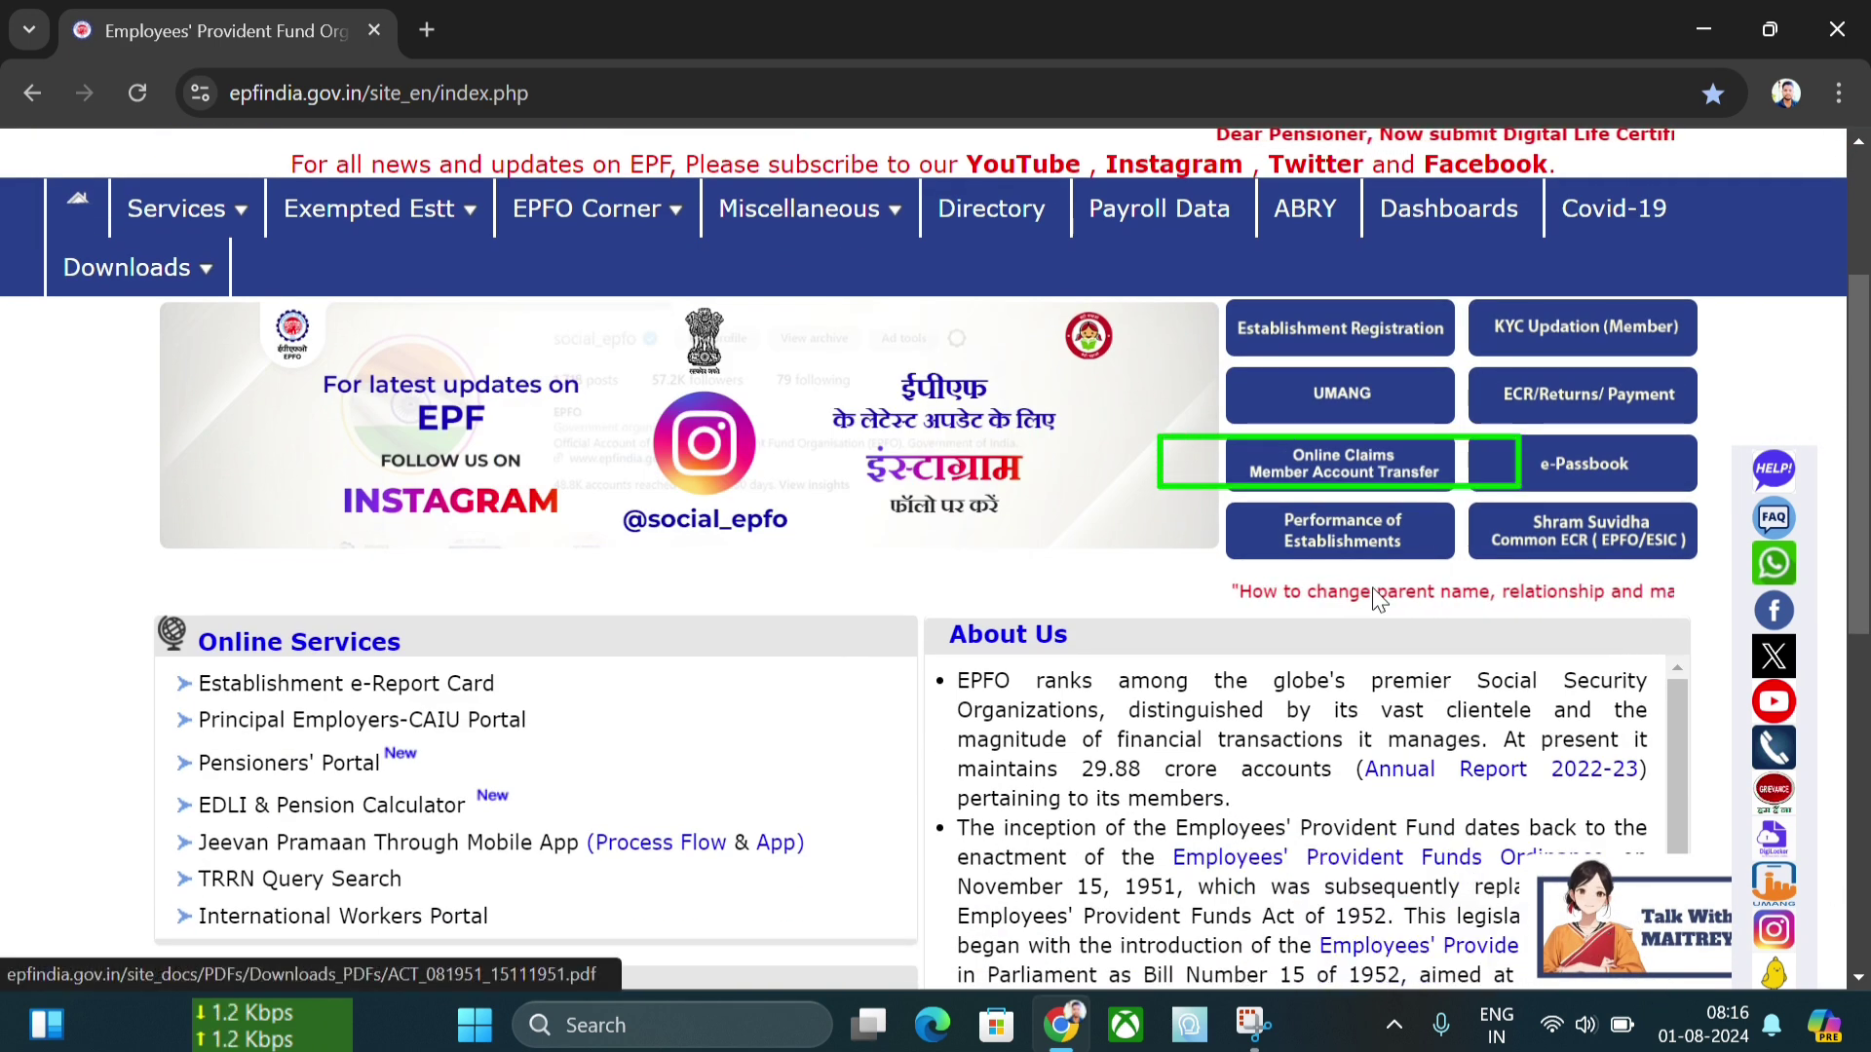
# - Open the Unified Member Portal and sign in with UAN, password, captcha and OTP
pyautogui.click(1337, 475)
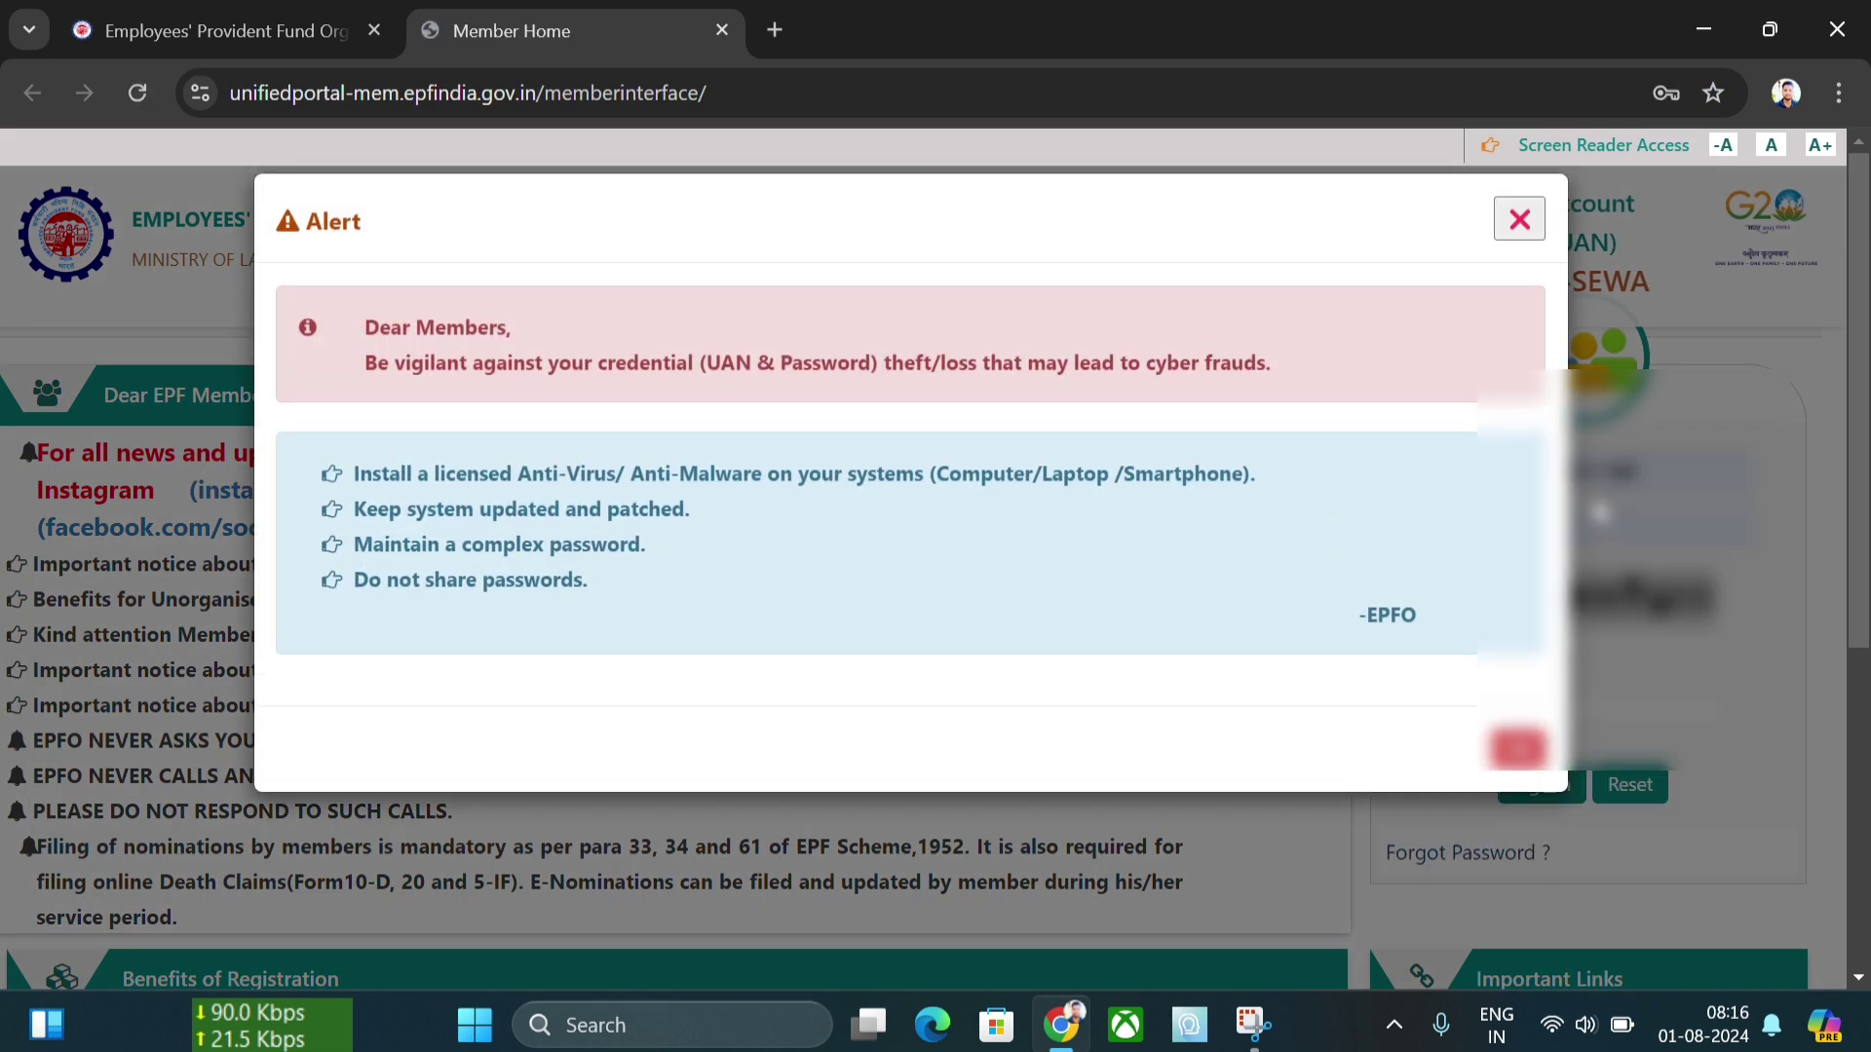
pyautogui.click(1519, 220)
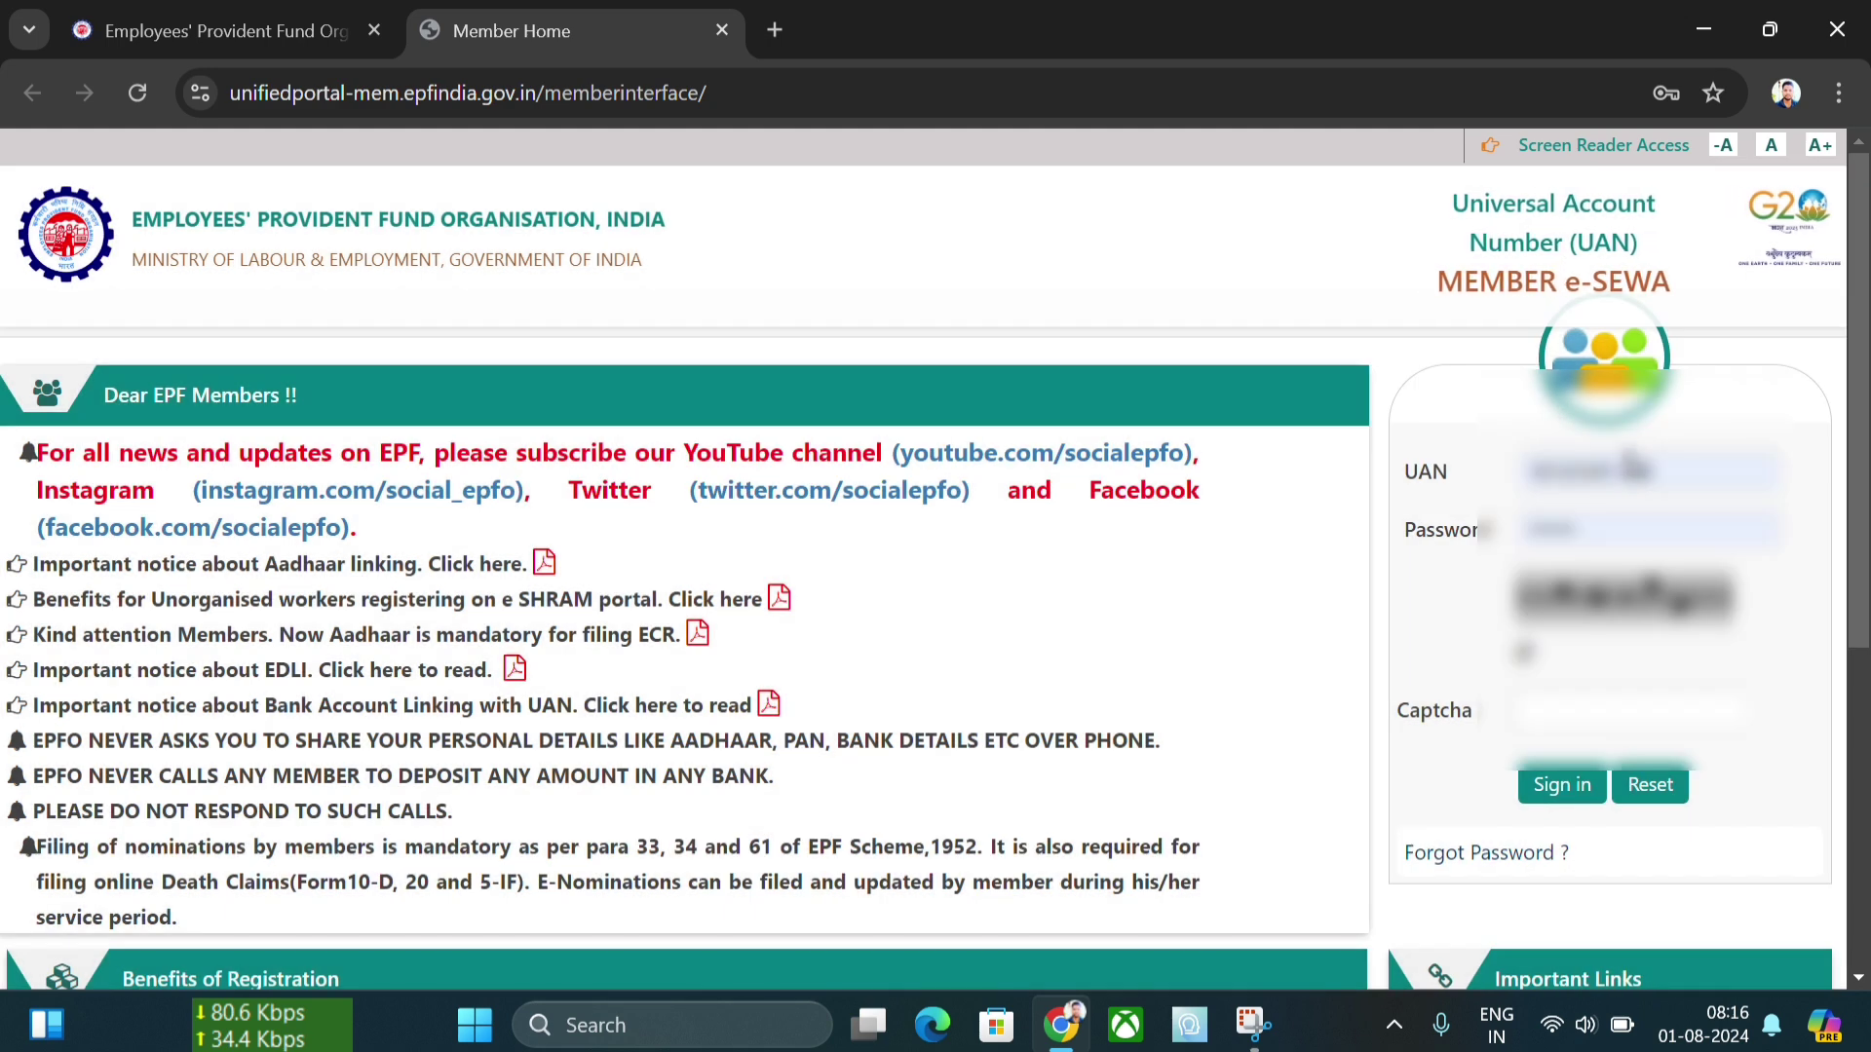
pyautogui.click(1622, 517)
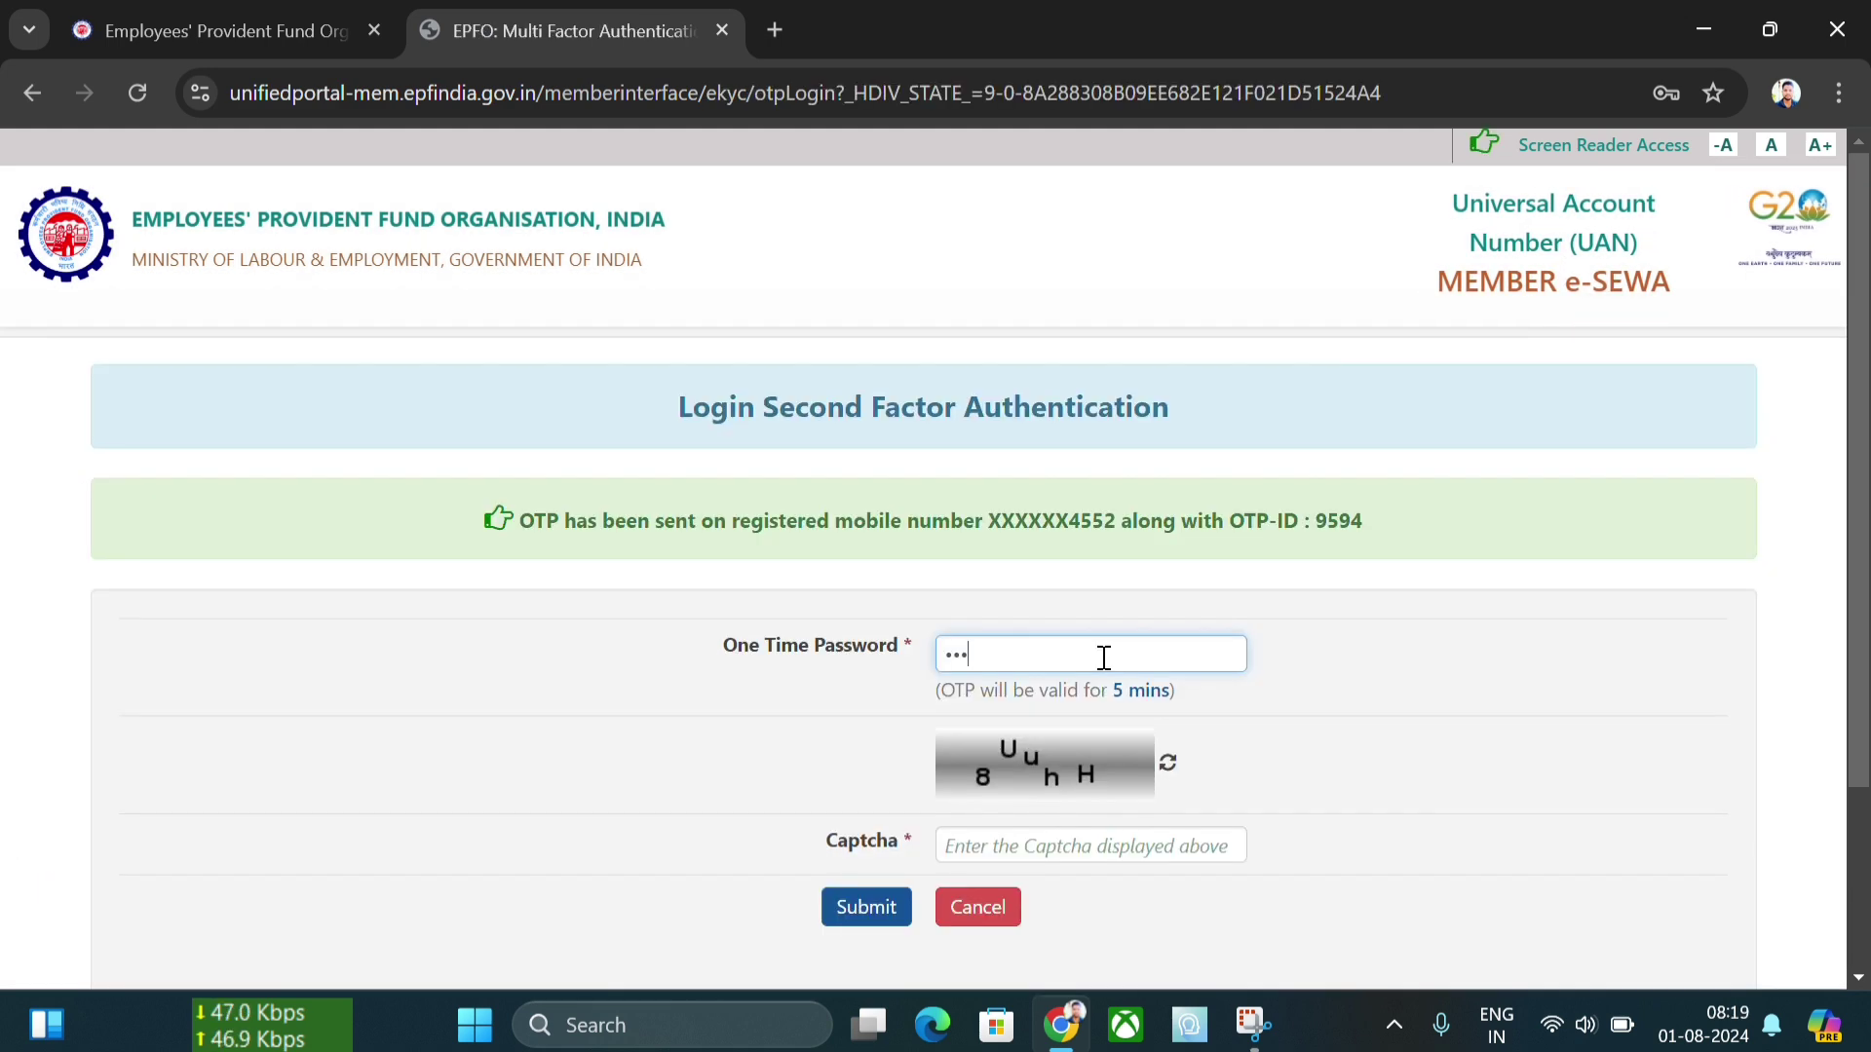
pyautogui.write('0')
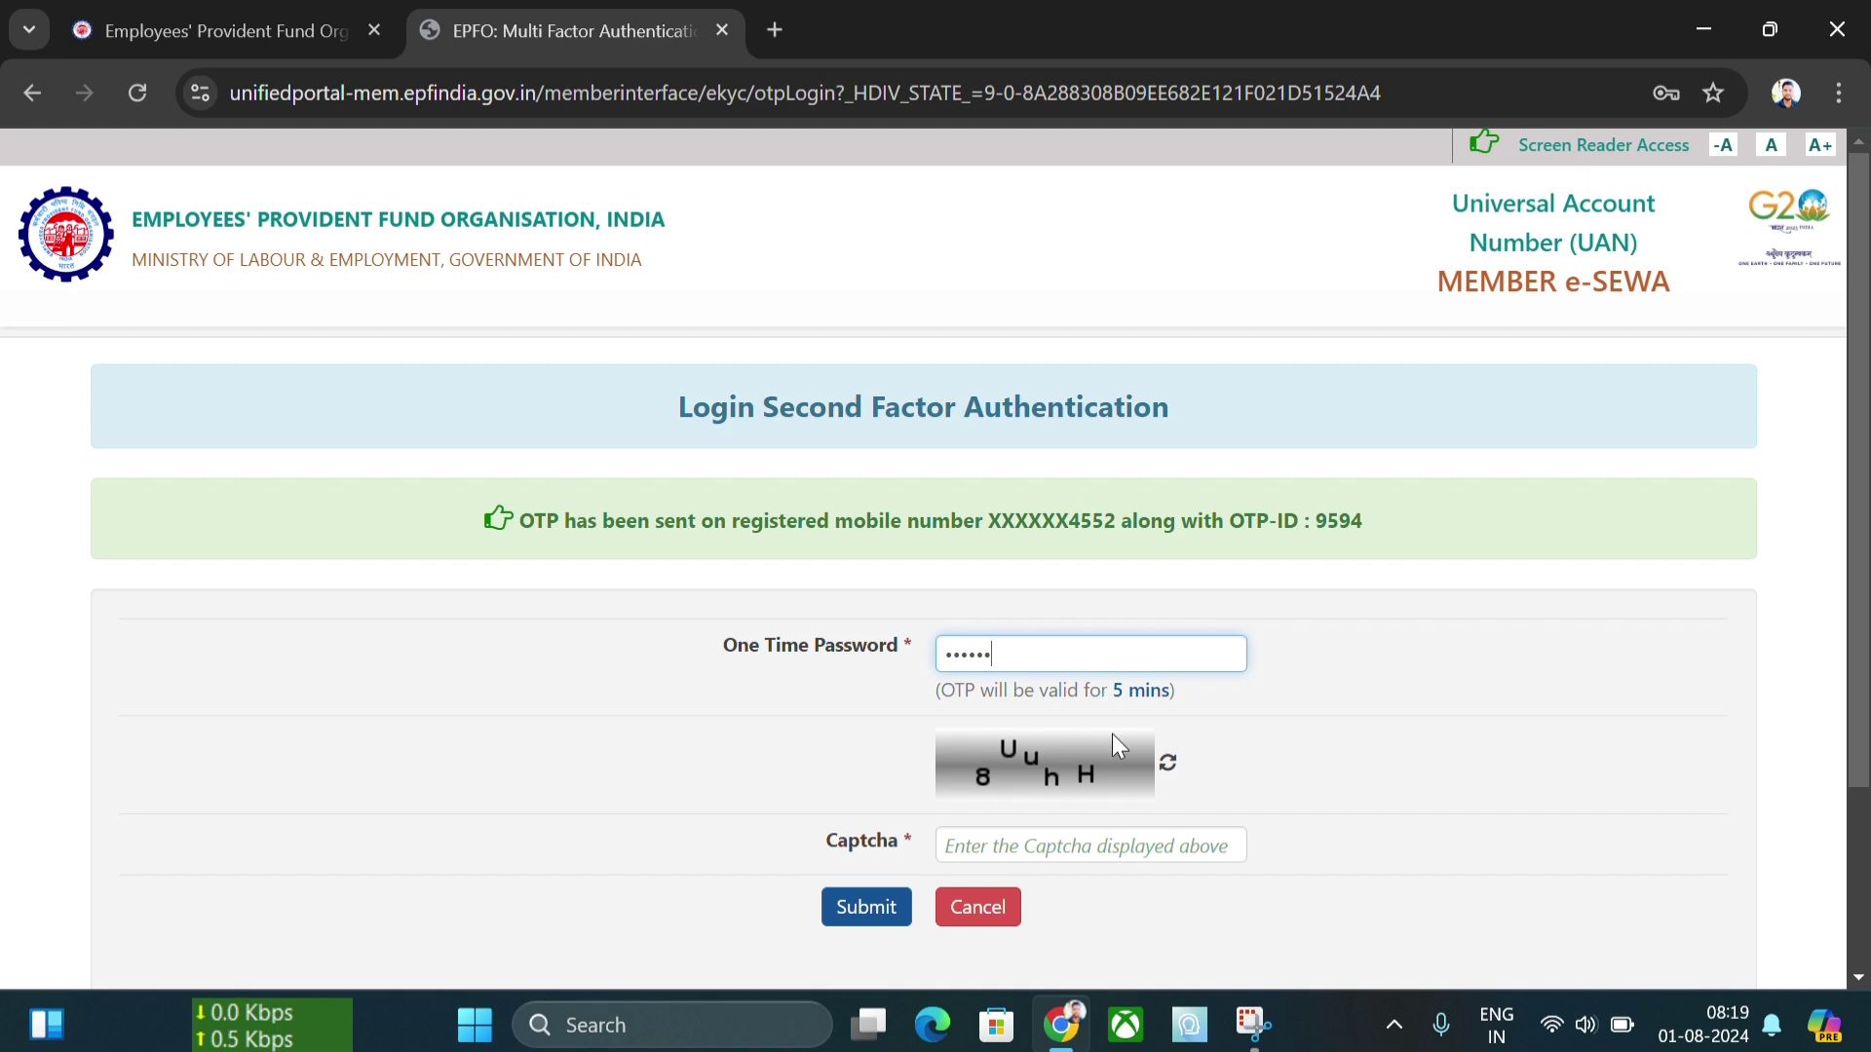
pyautogui.click(1111, 855)
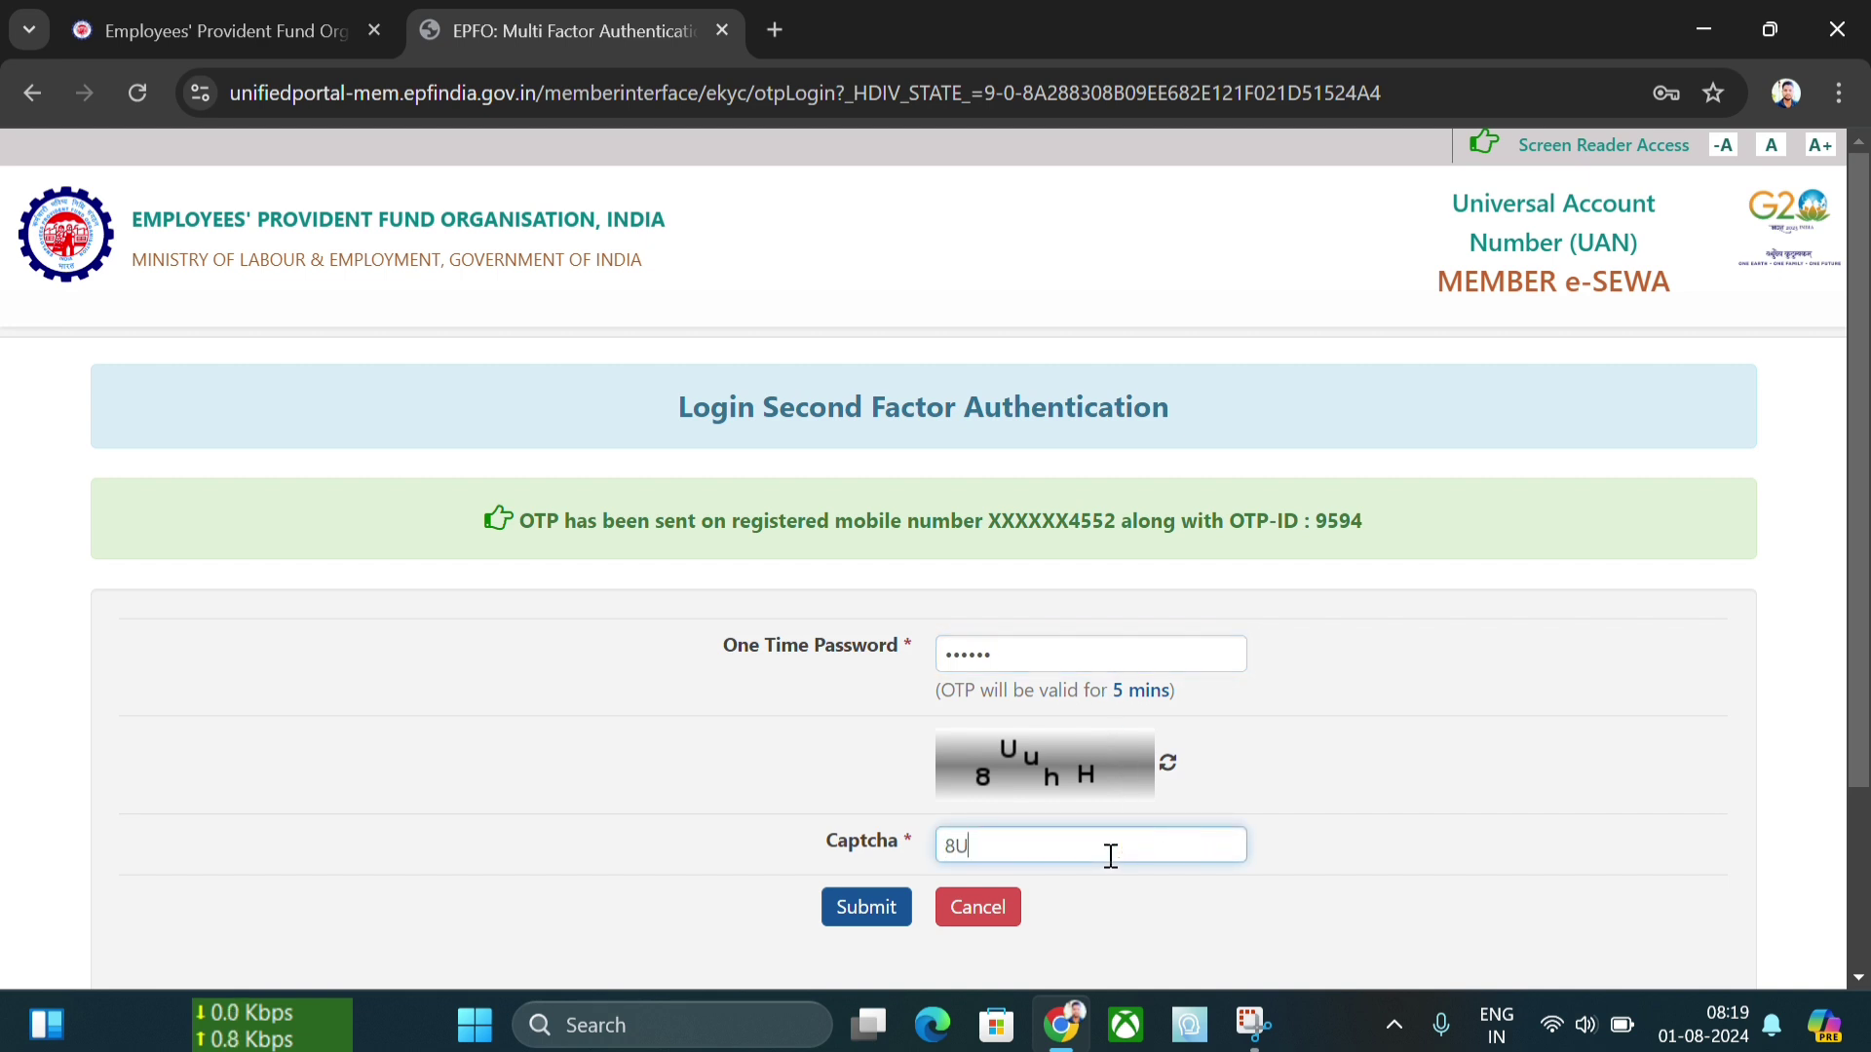
pyautogui.click(870, 909)
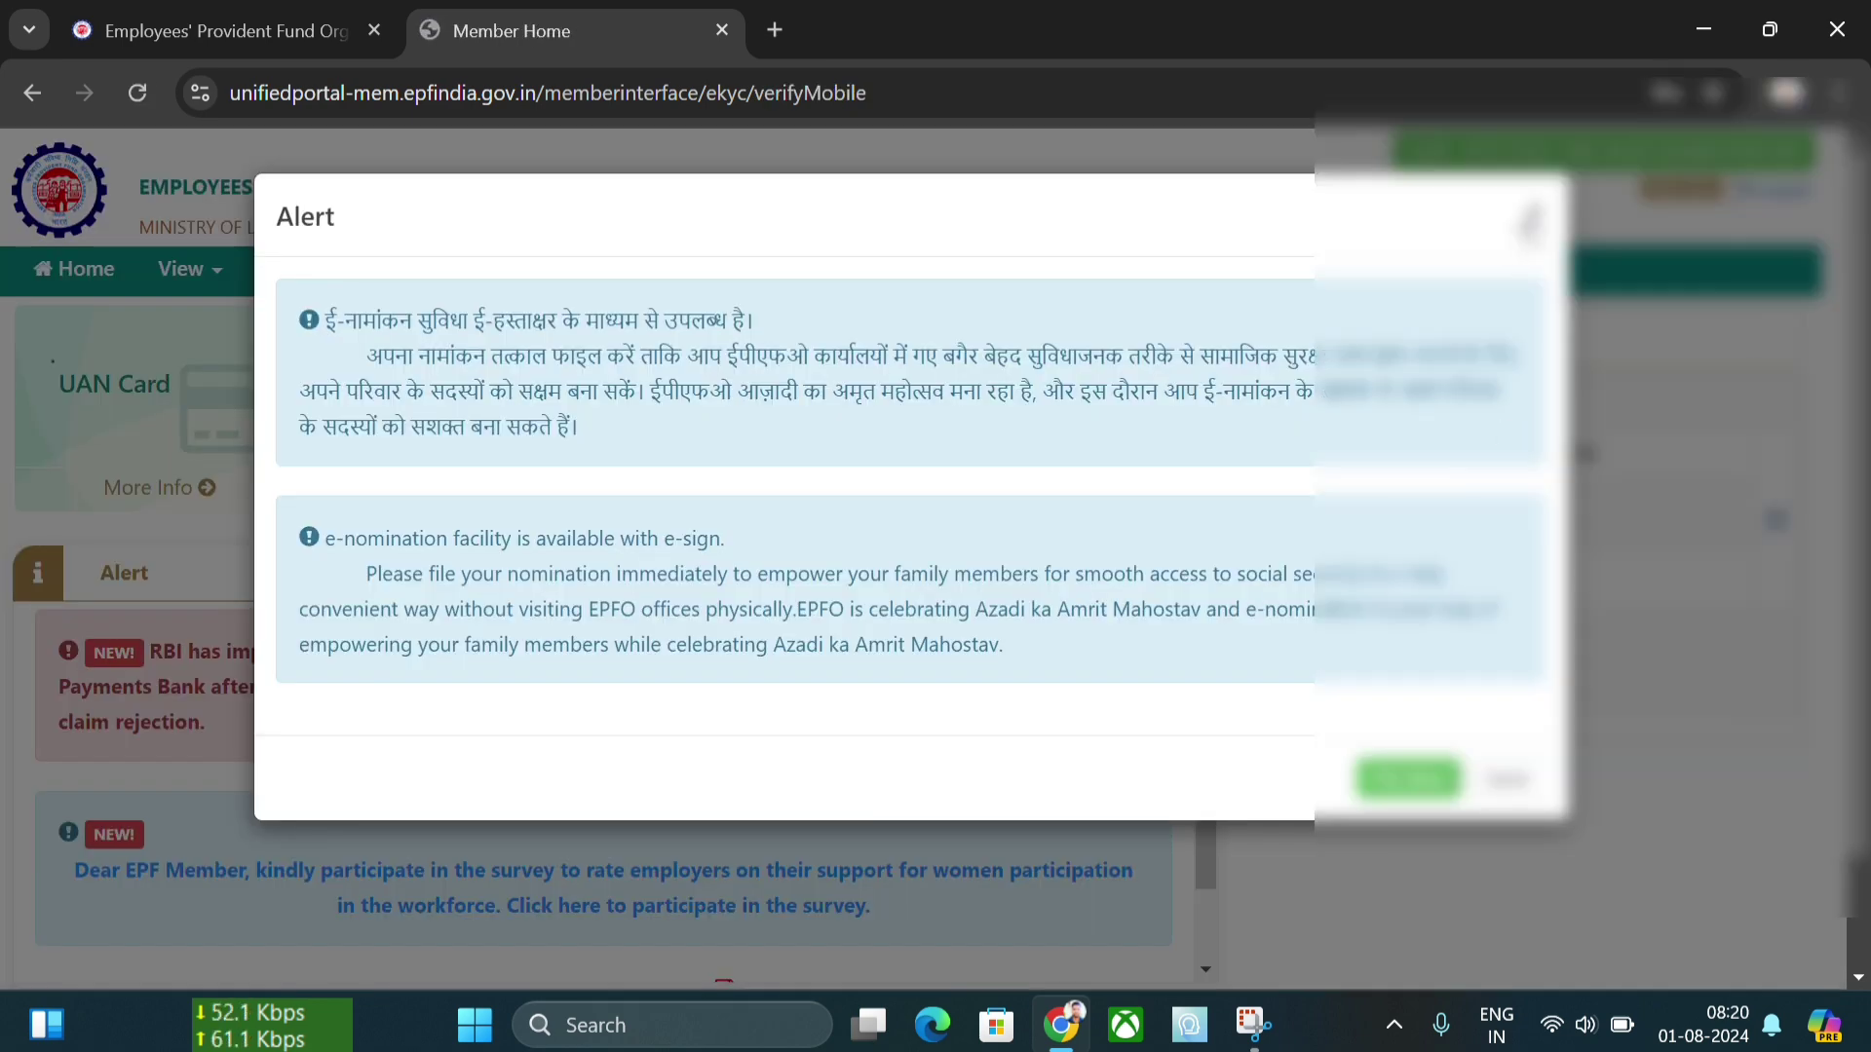
# - Close the e-nomination alert and view the Service History of all five employments
pyautogui.click(1534, 207)
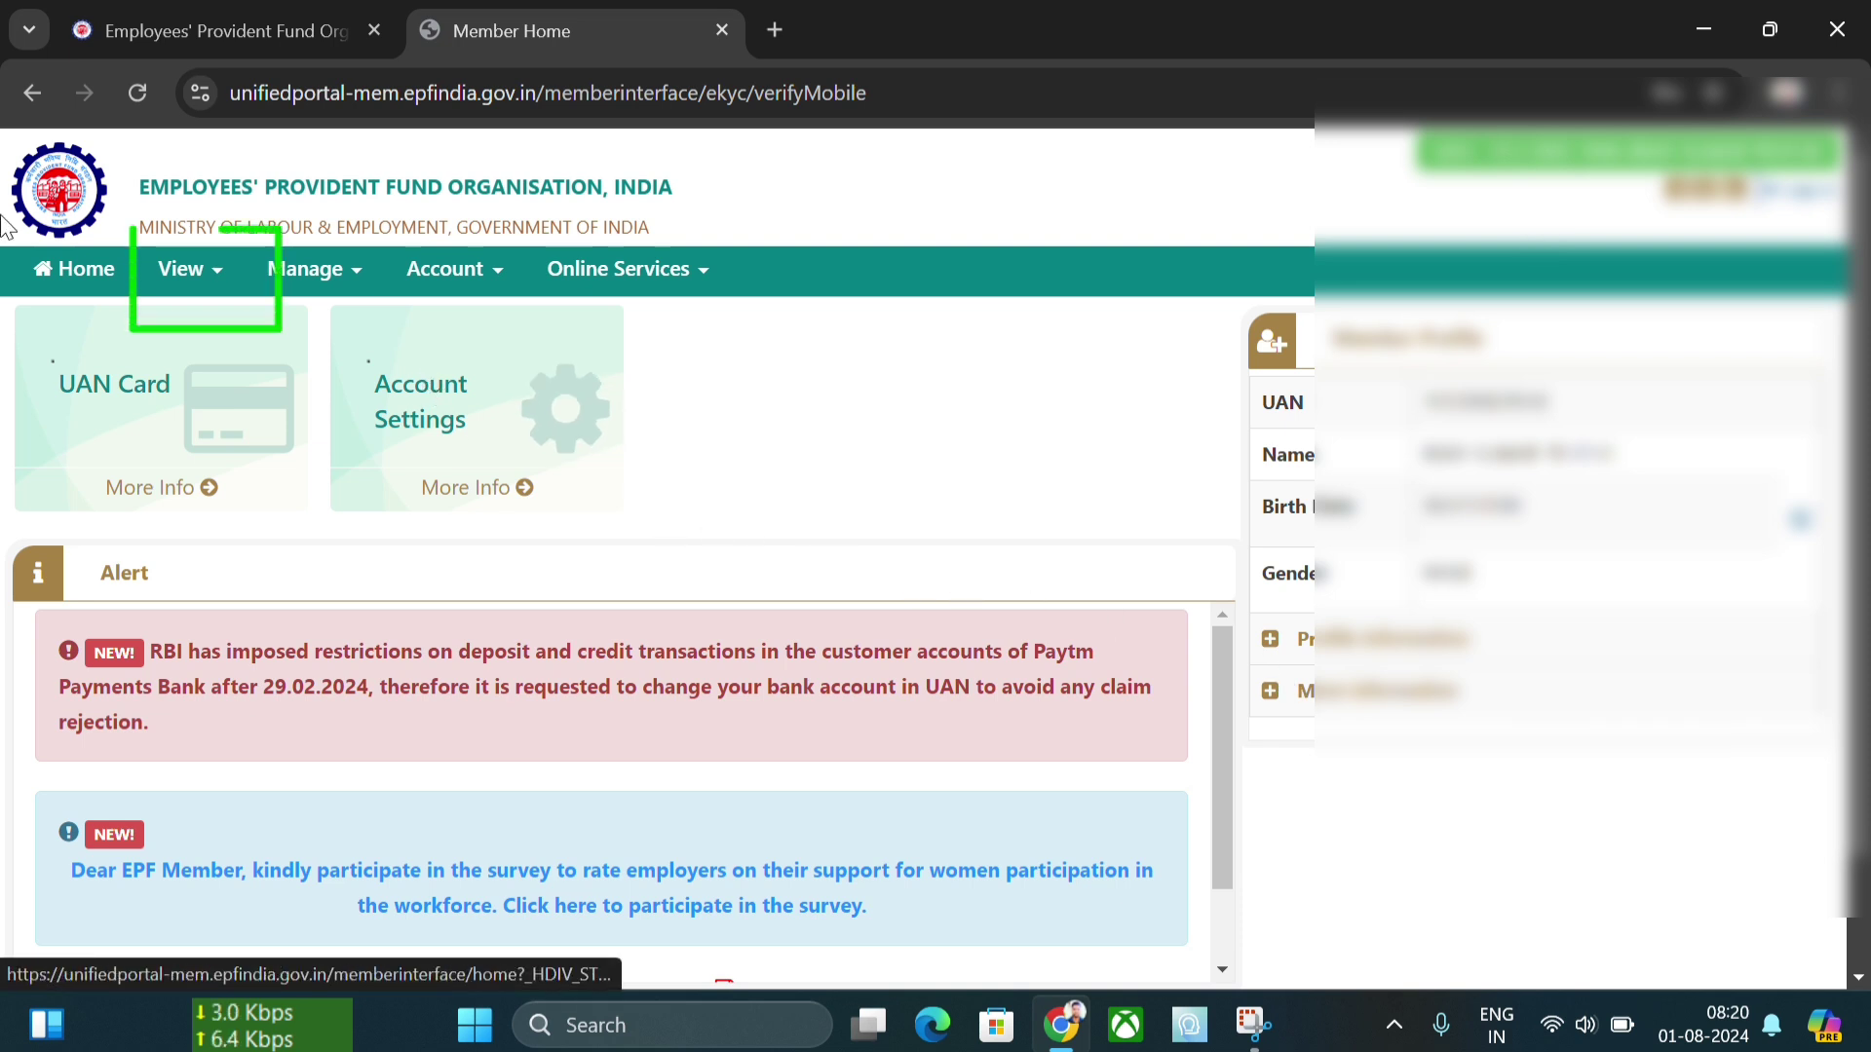
pyautogui.click(206, 250)
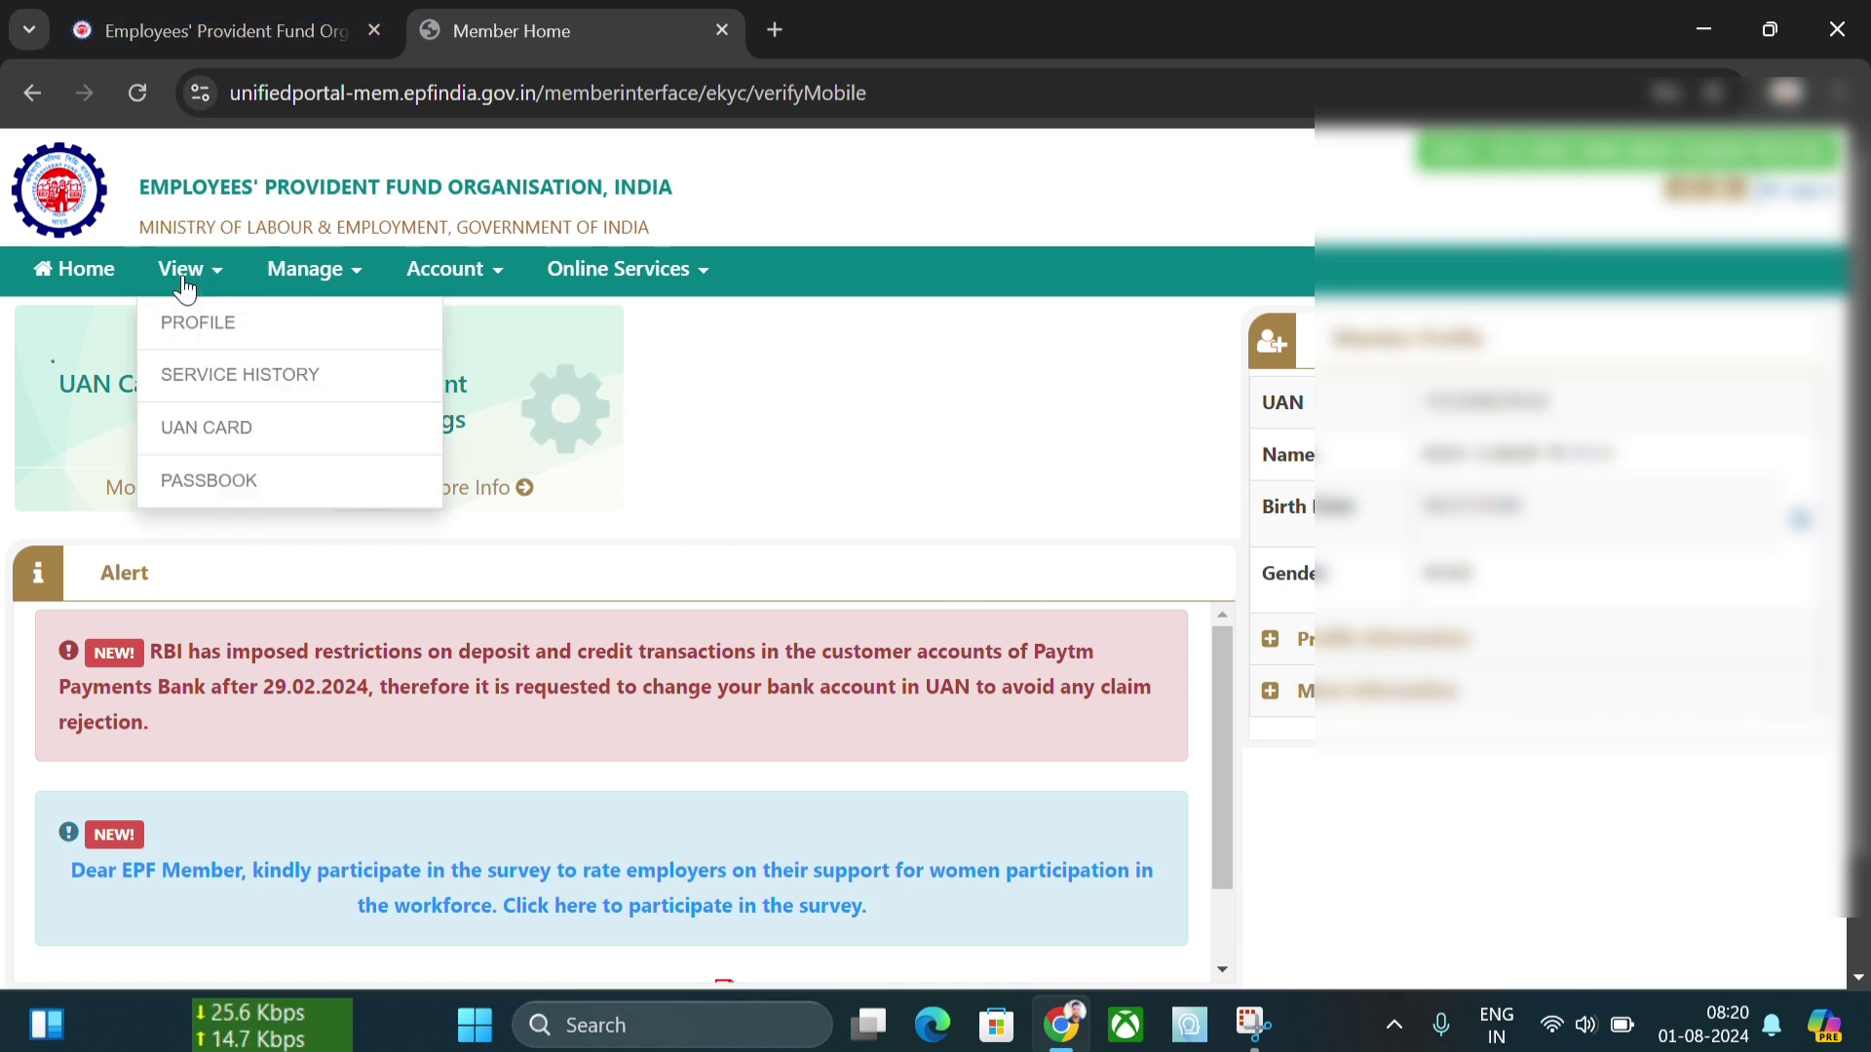
pyautogui.click(223, 382)
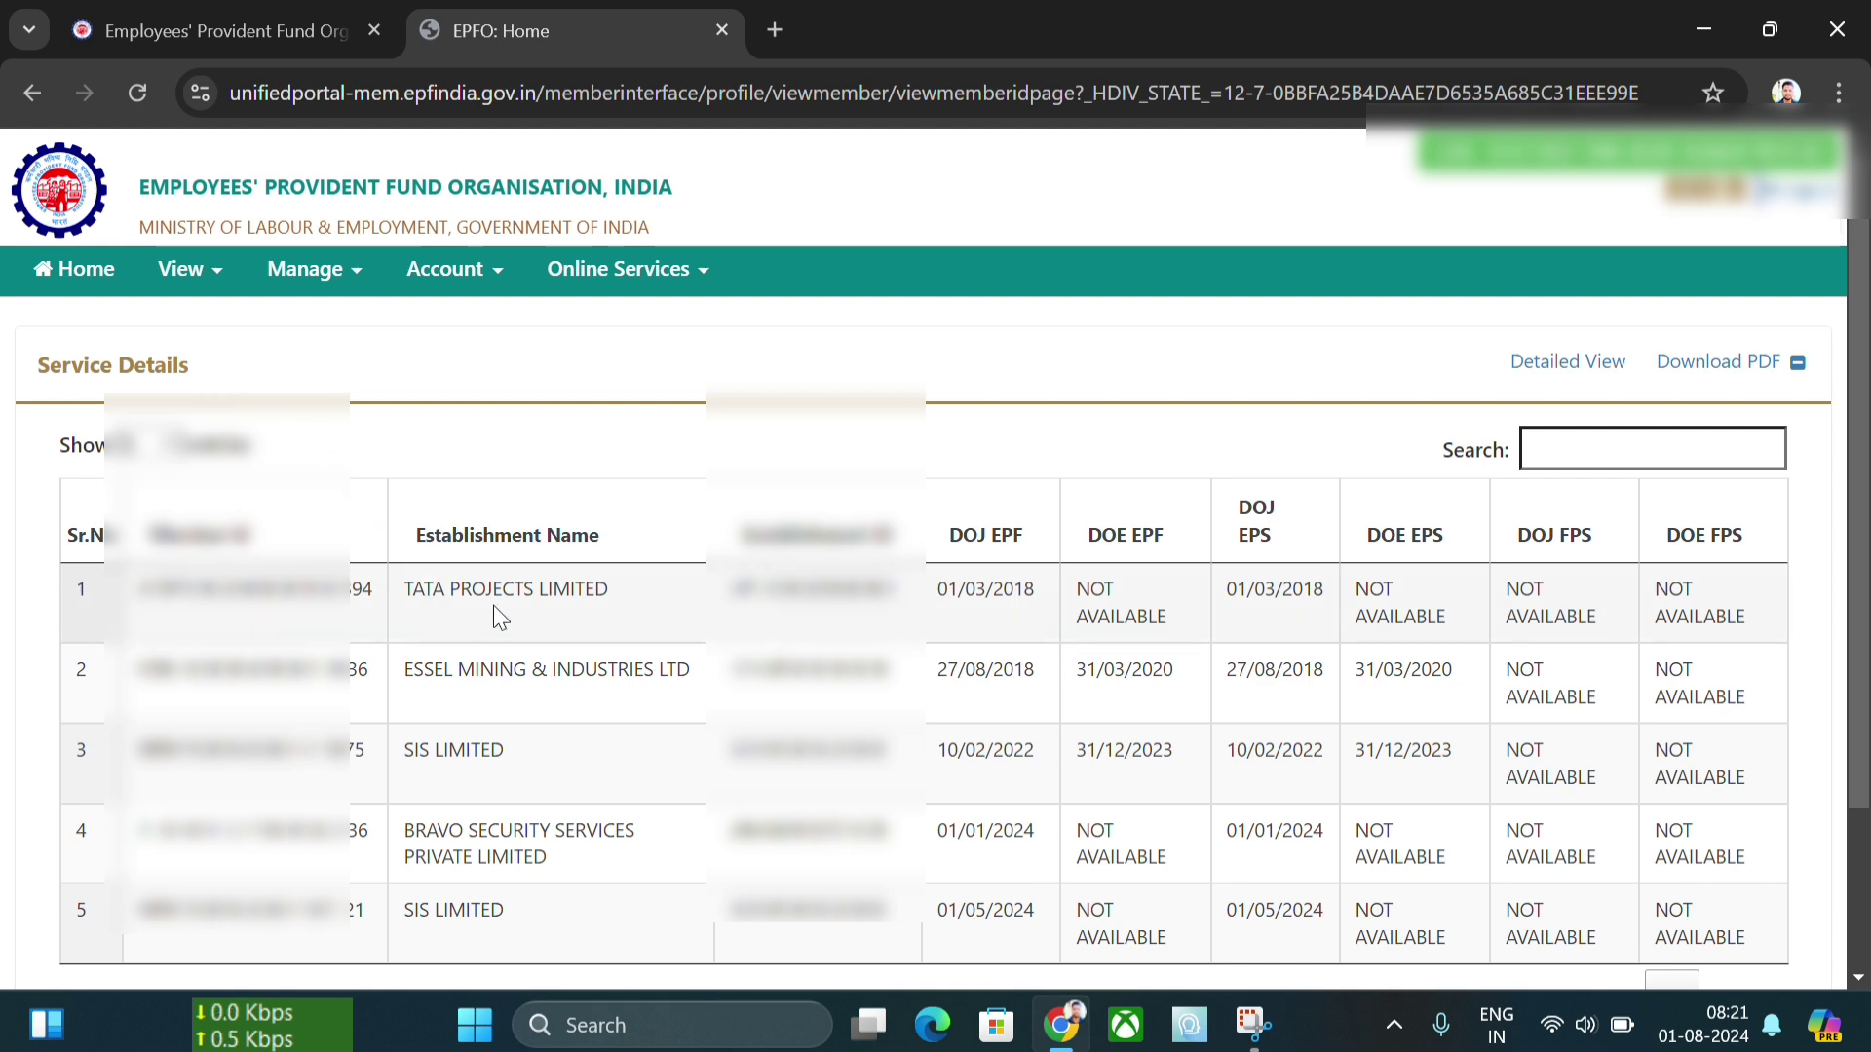
pyautogui.scroll(-1, 497, 614)
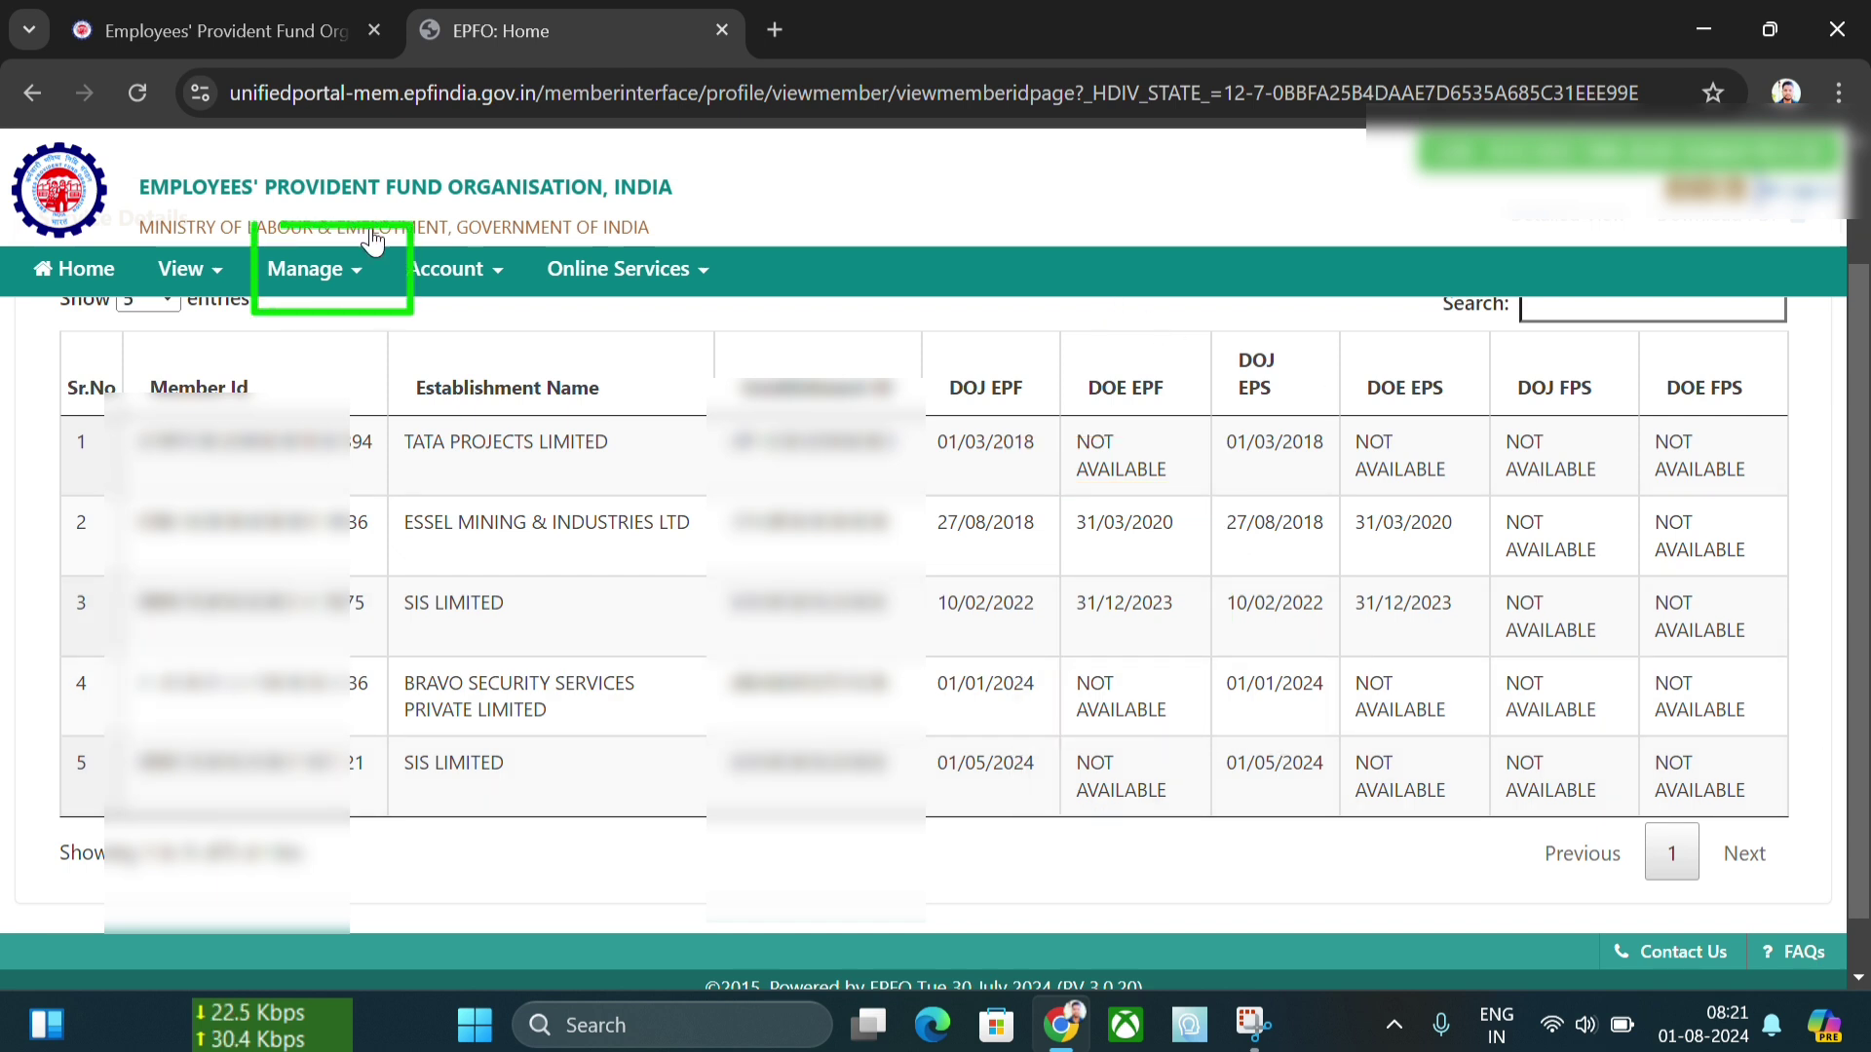
# - Go to Manage > Mark Exit and select the latest employment, joined 01-MAY-2024
pyautogui.click(303, 269)
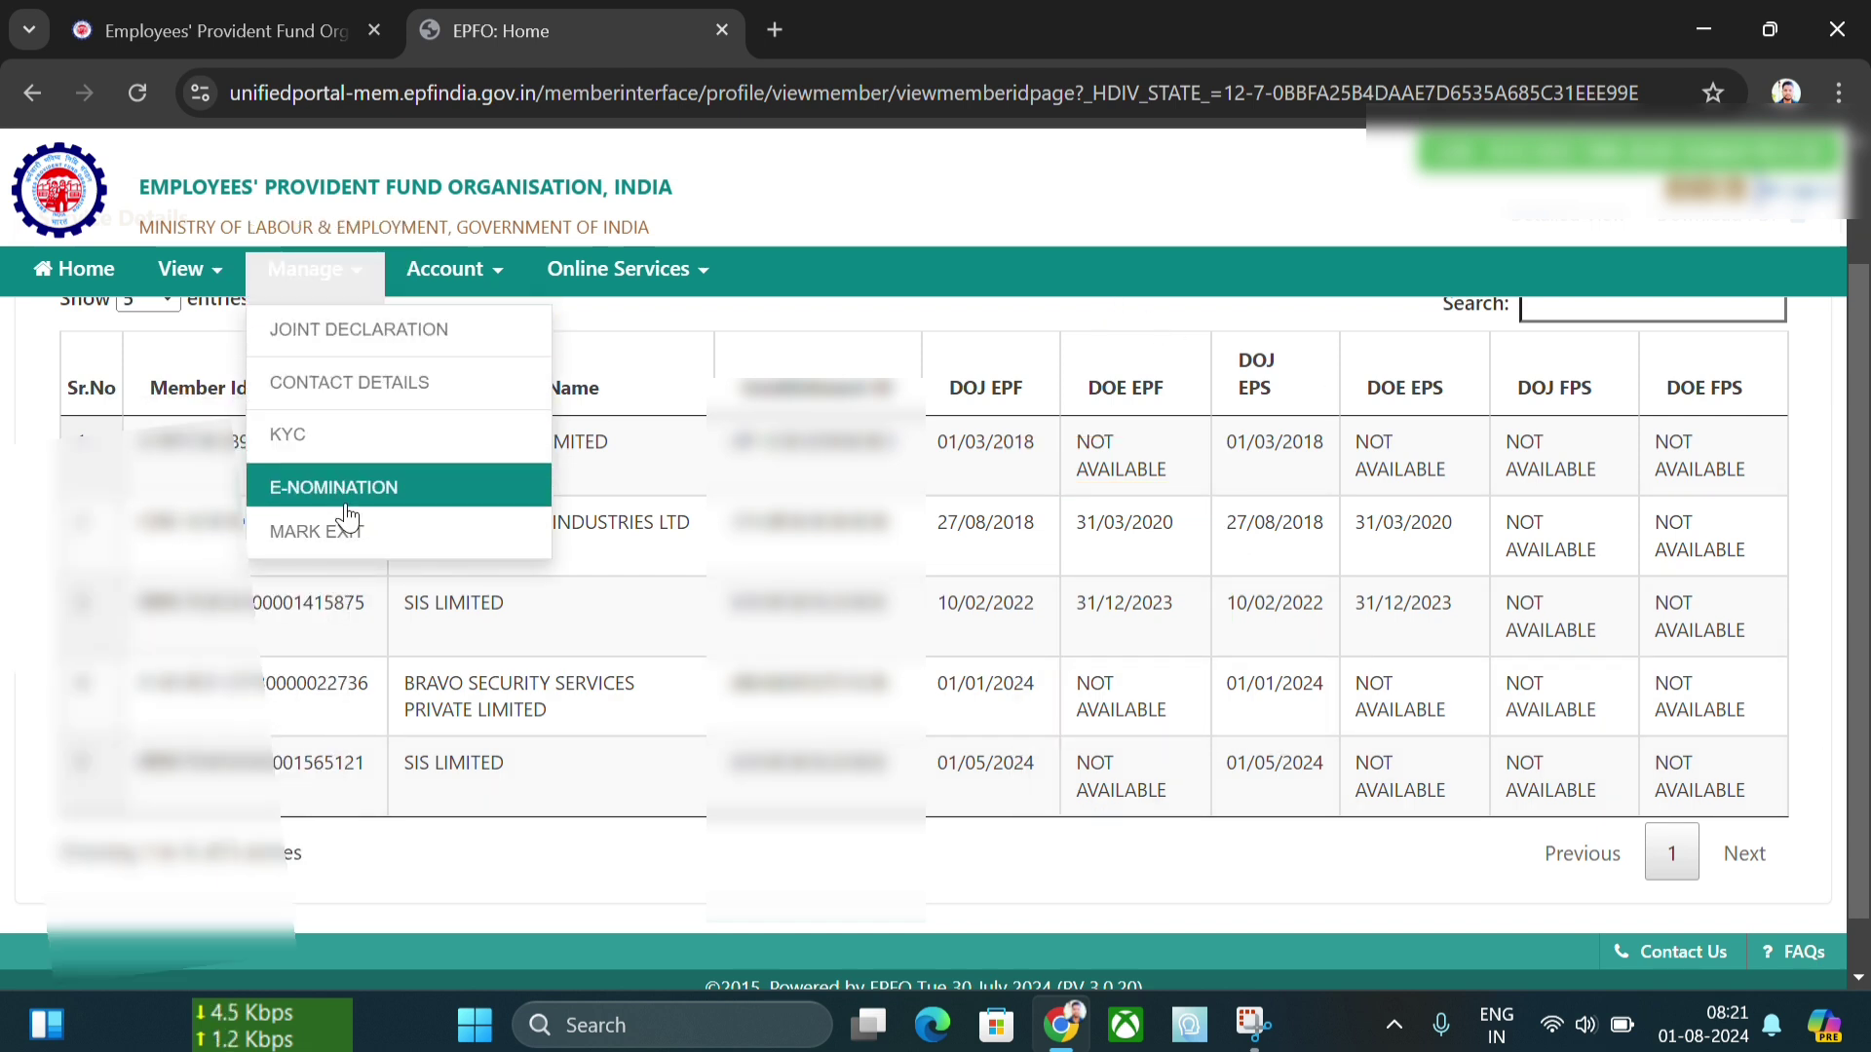
pyautogui.click(348, 534)
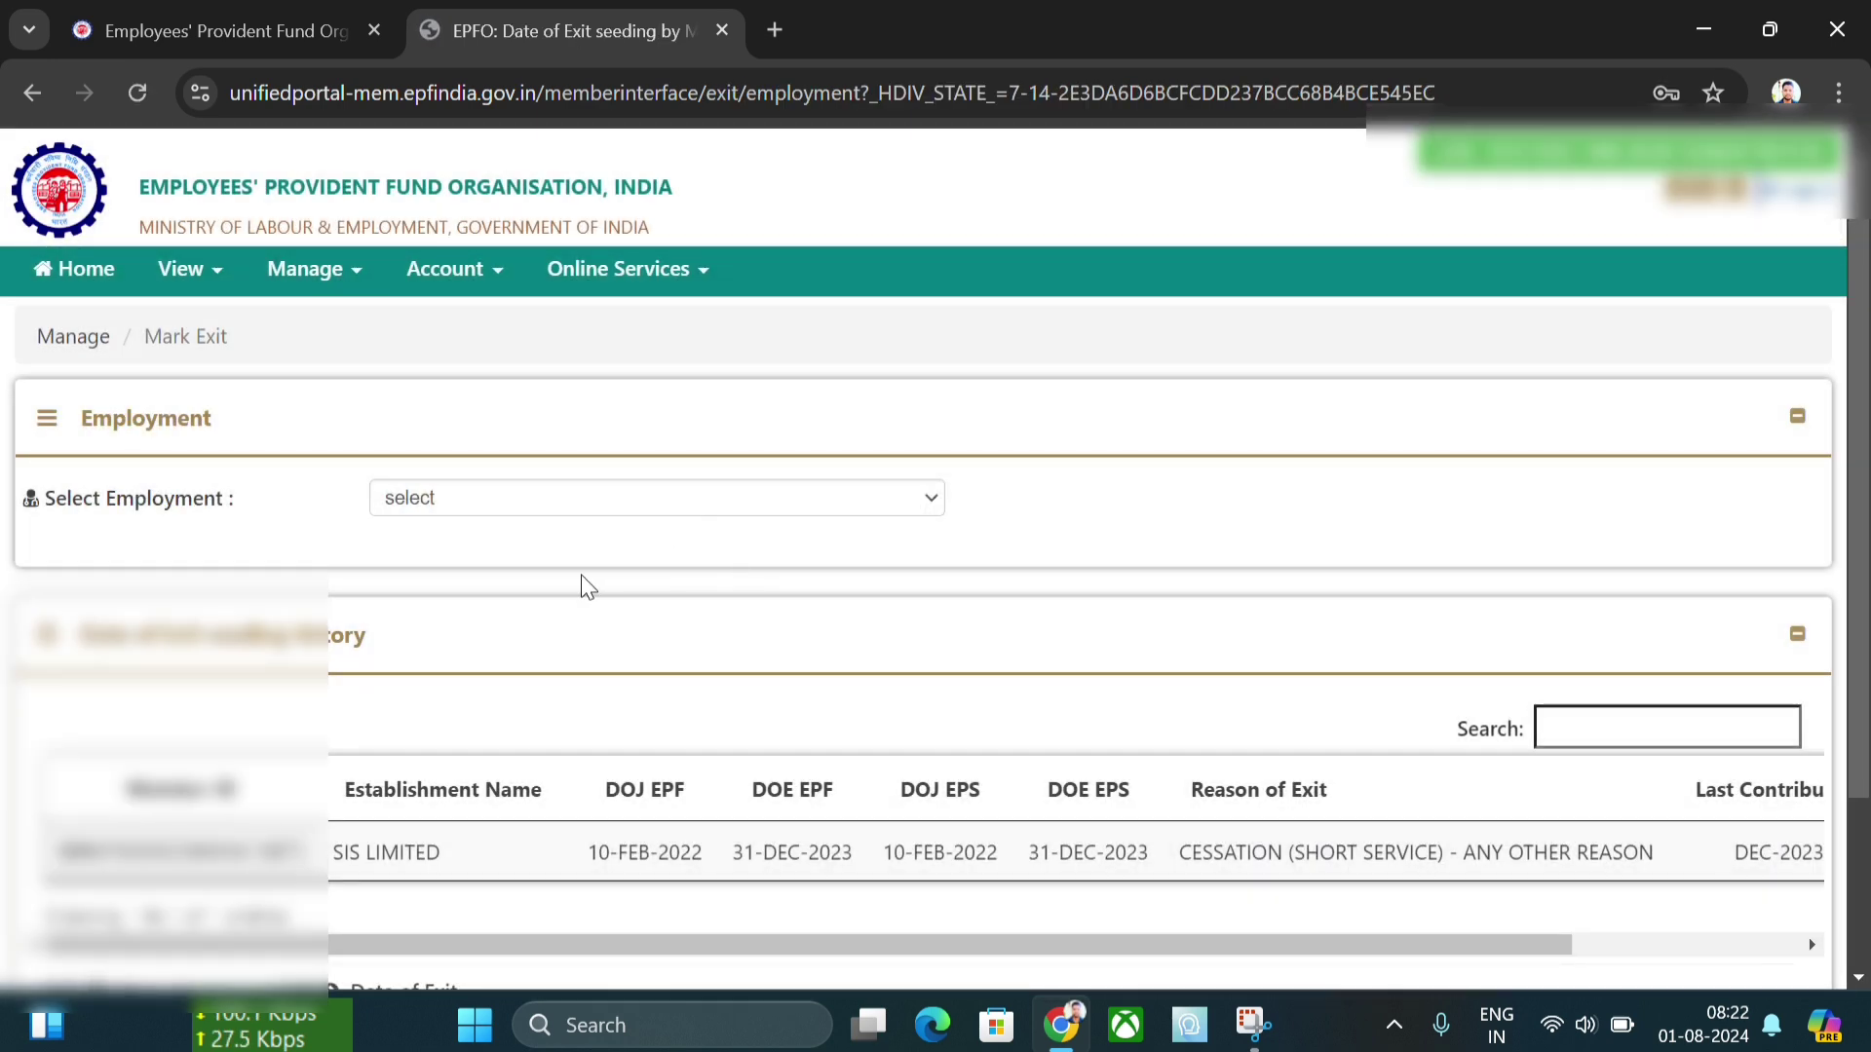
pyautogui.scroll(-2, 585, 581)
pyautogui.scroll(-1, 978, 768)
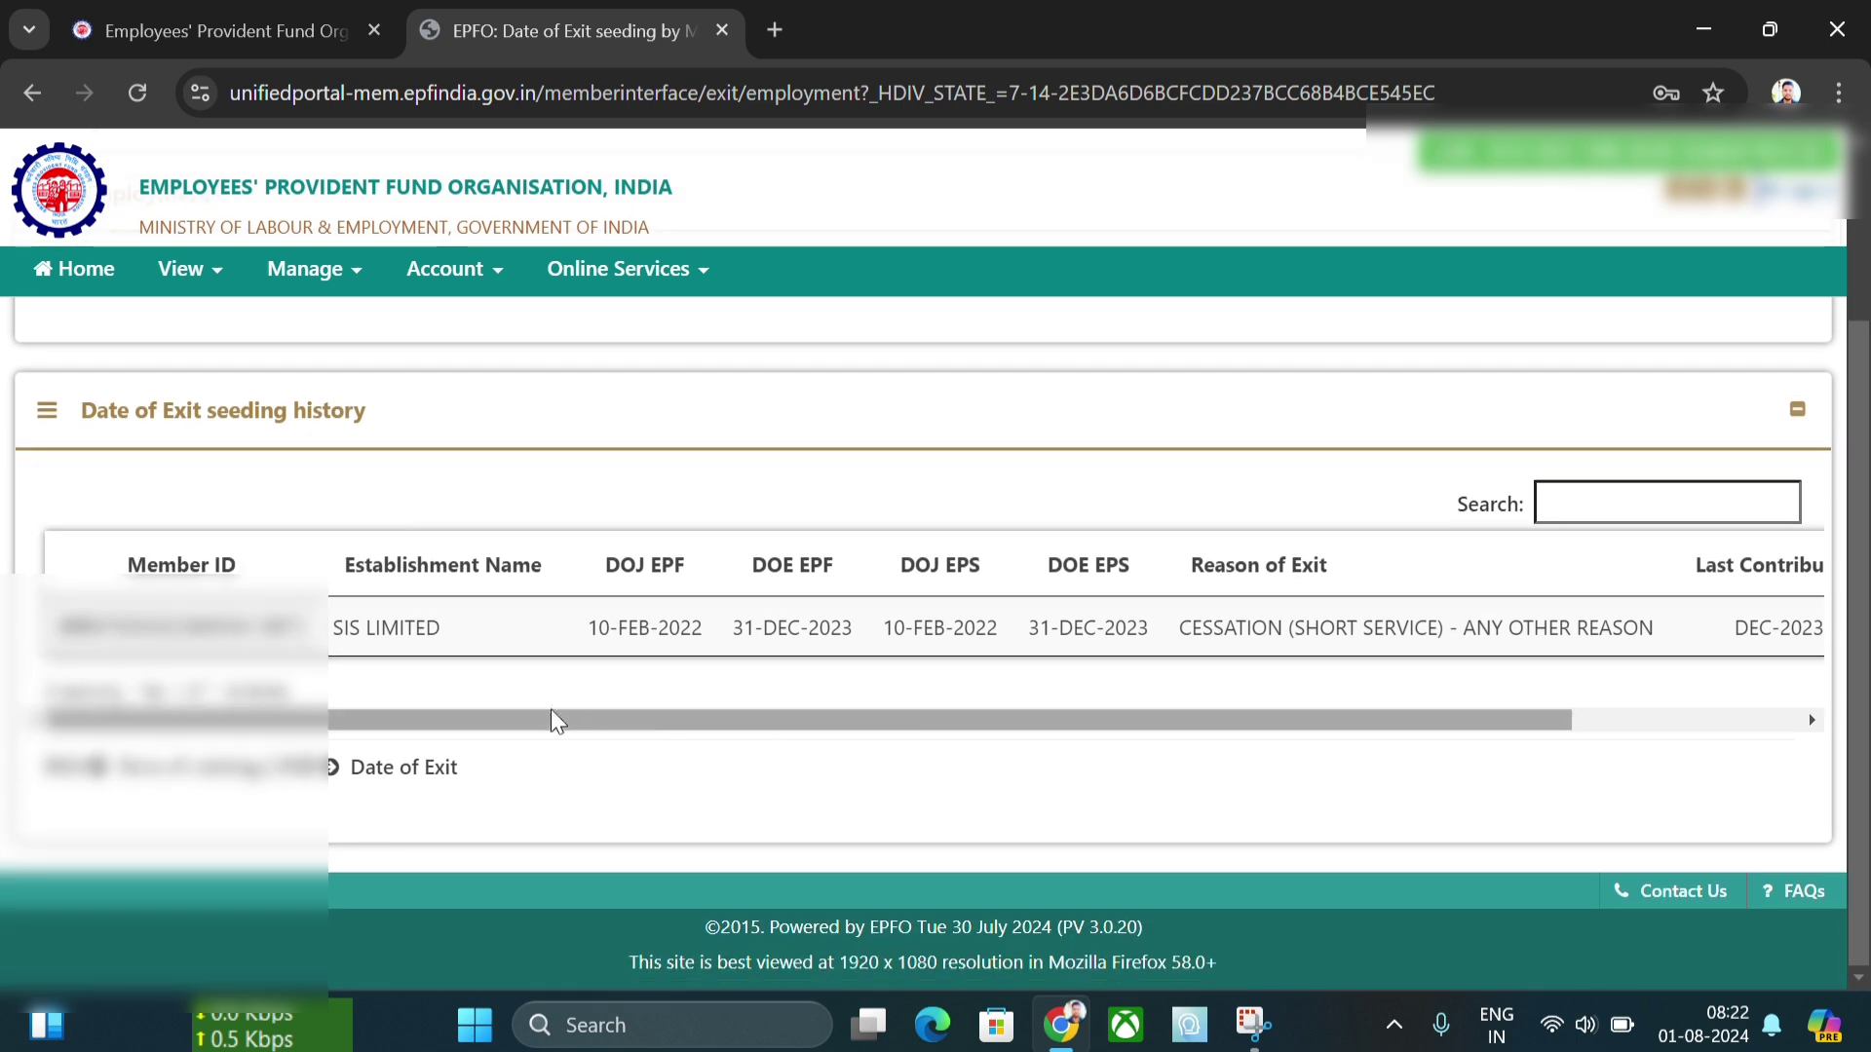
pyautogui.scroll(3, 552, 709)
pyautogui.click(527, 495)
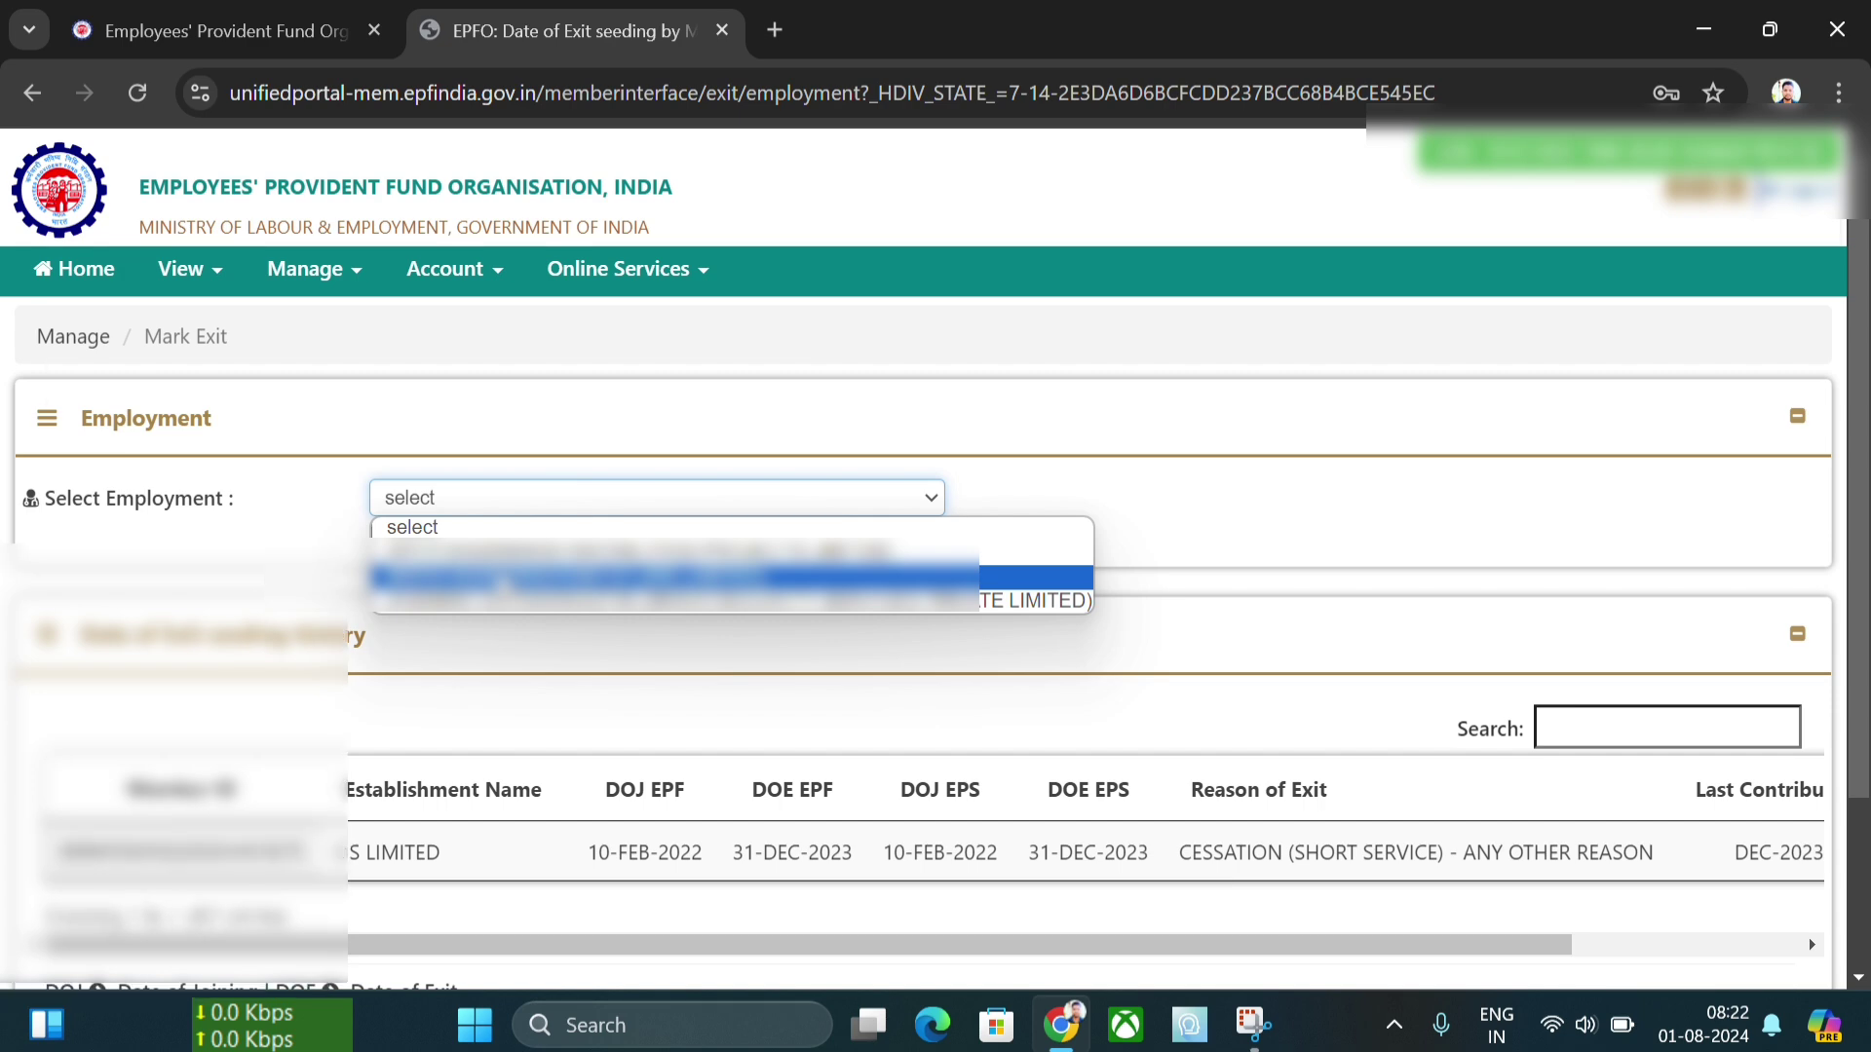
pyautogui.click(499, 576)
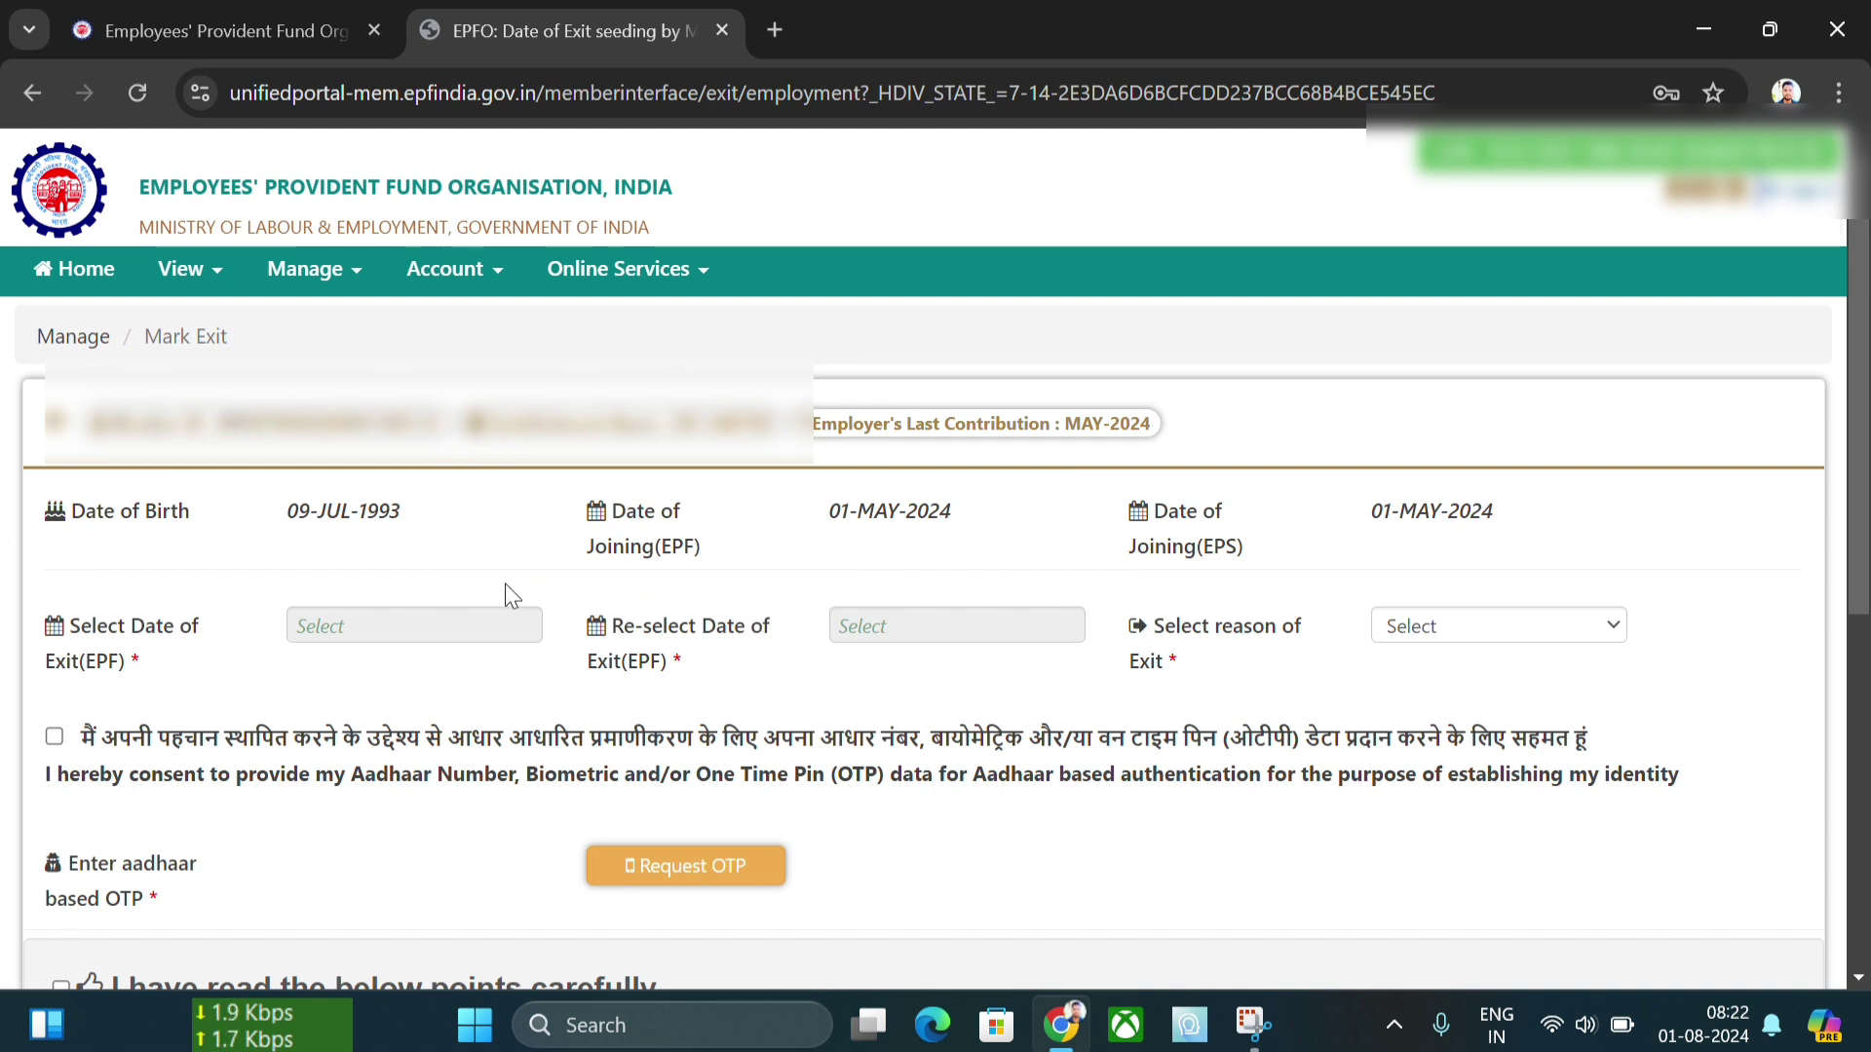
# - Set the date of exit to 31-May-2024 and re-select it to confirm
pyautogui.click(473, 621)
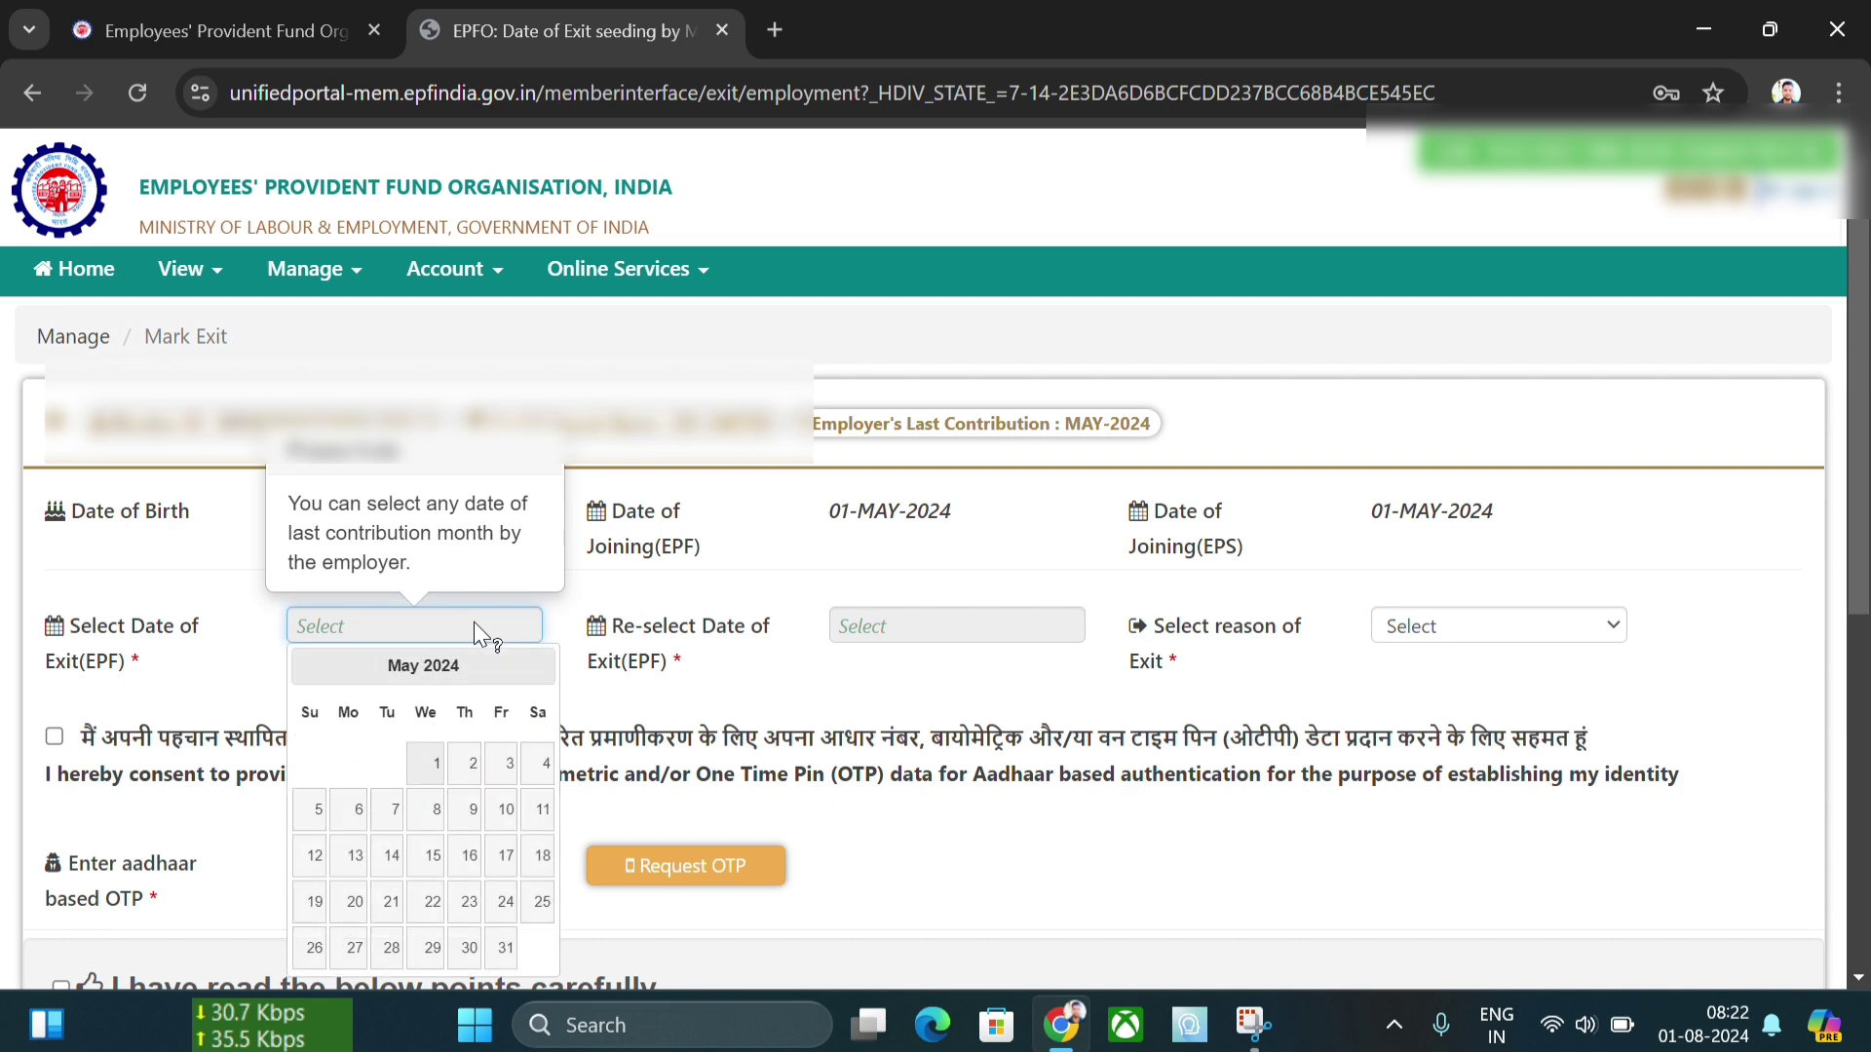
pyautogui.scroll(-1, 473, 622)
pyautogui.click(497, 799)
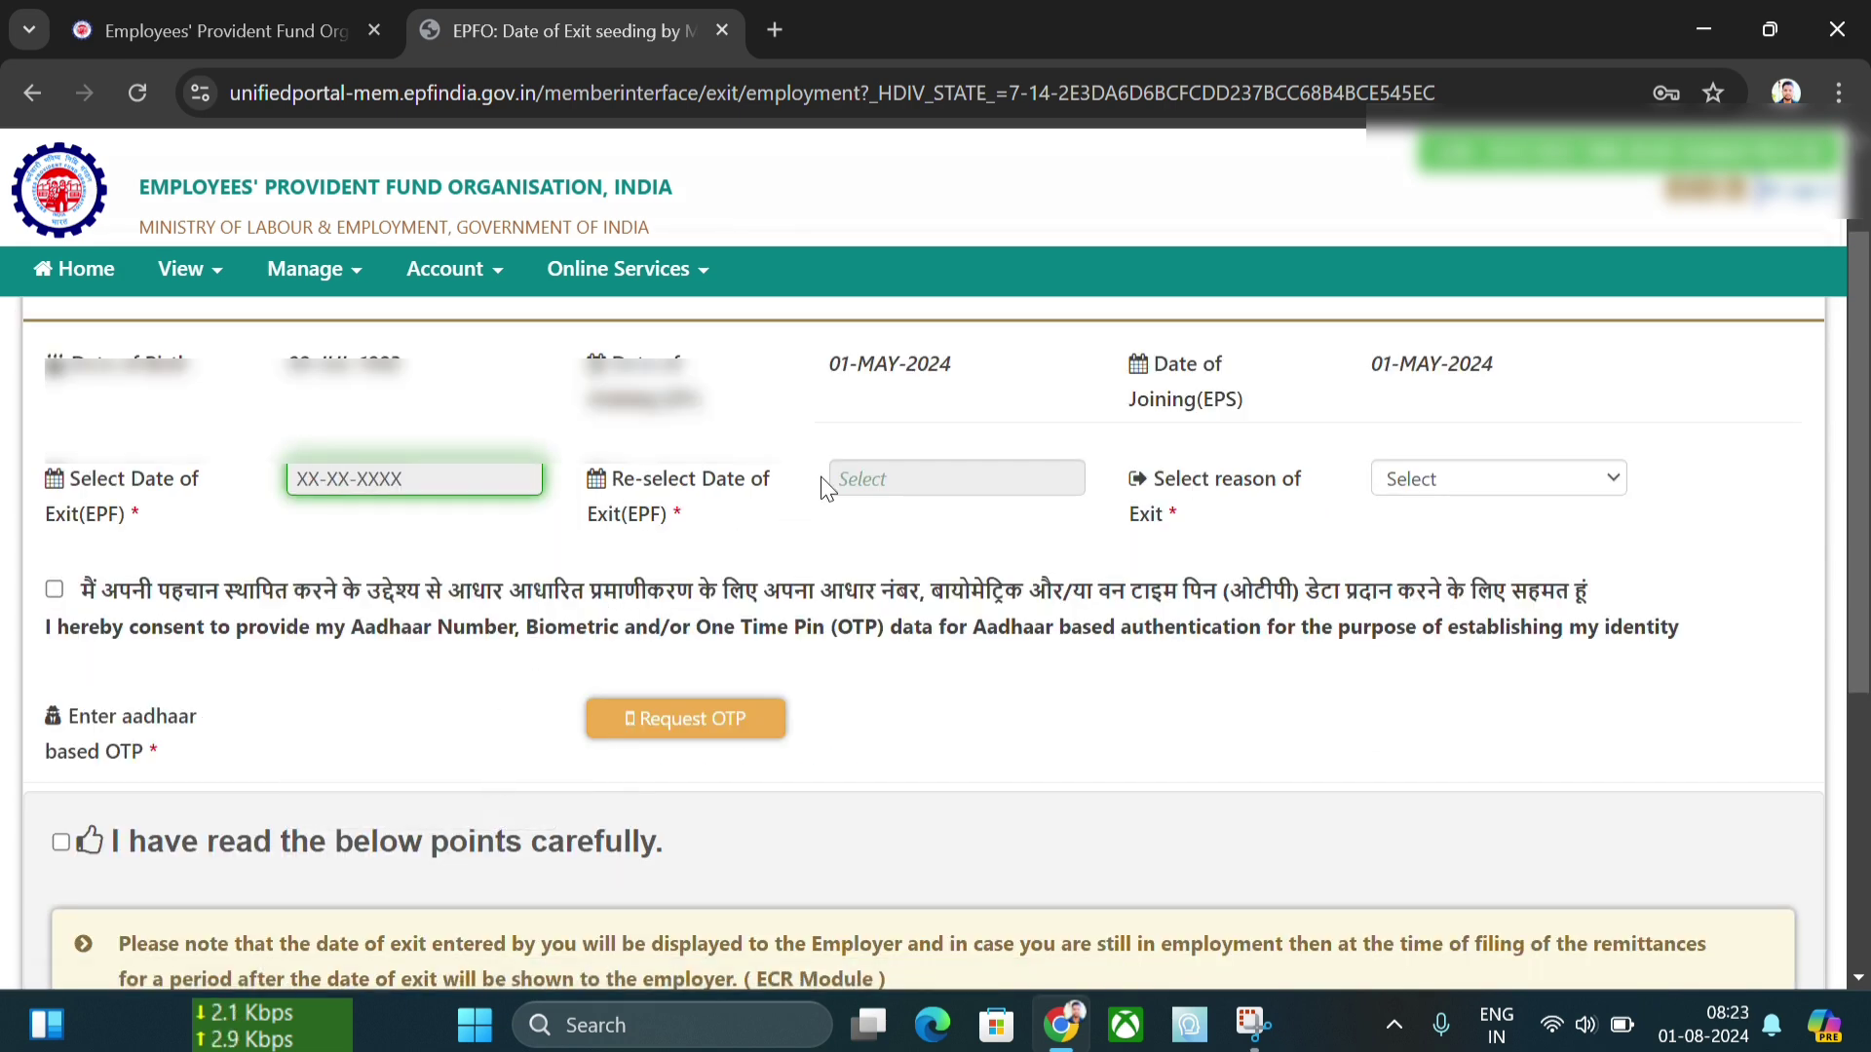
pyautogui.click(848, 477)
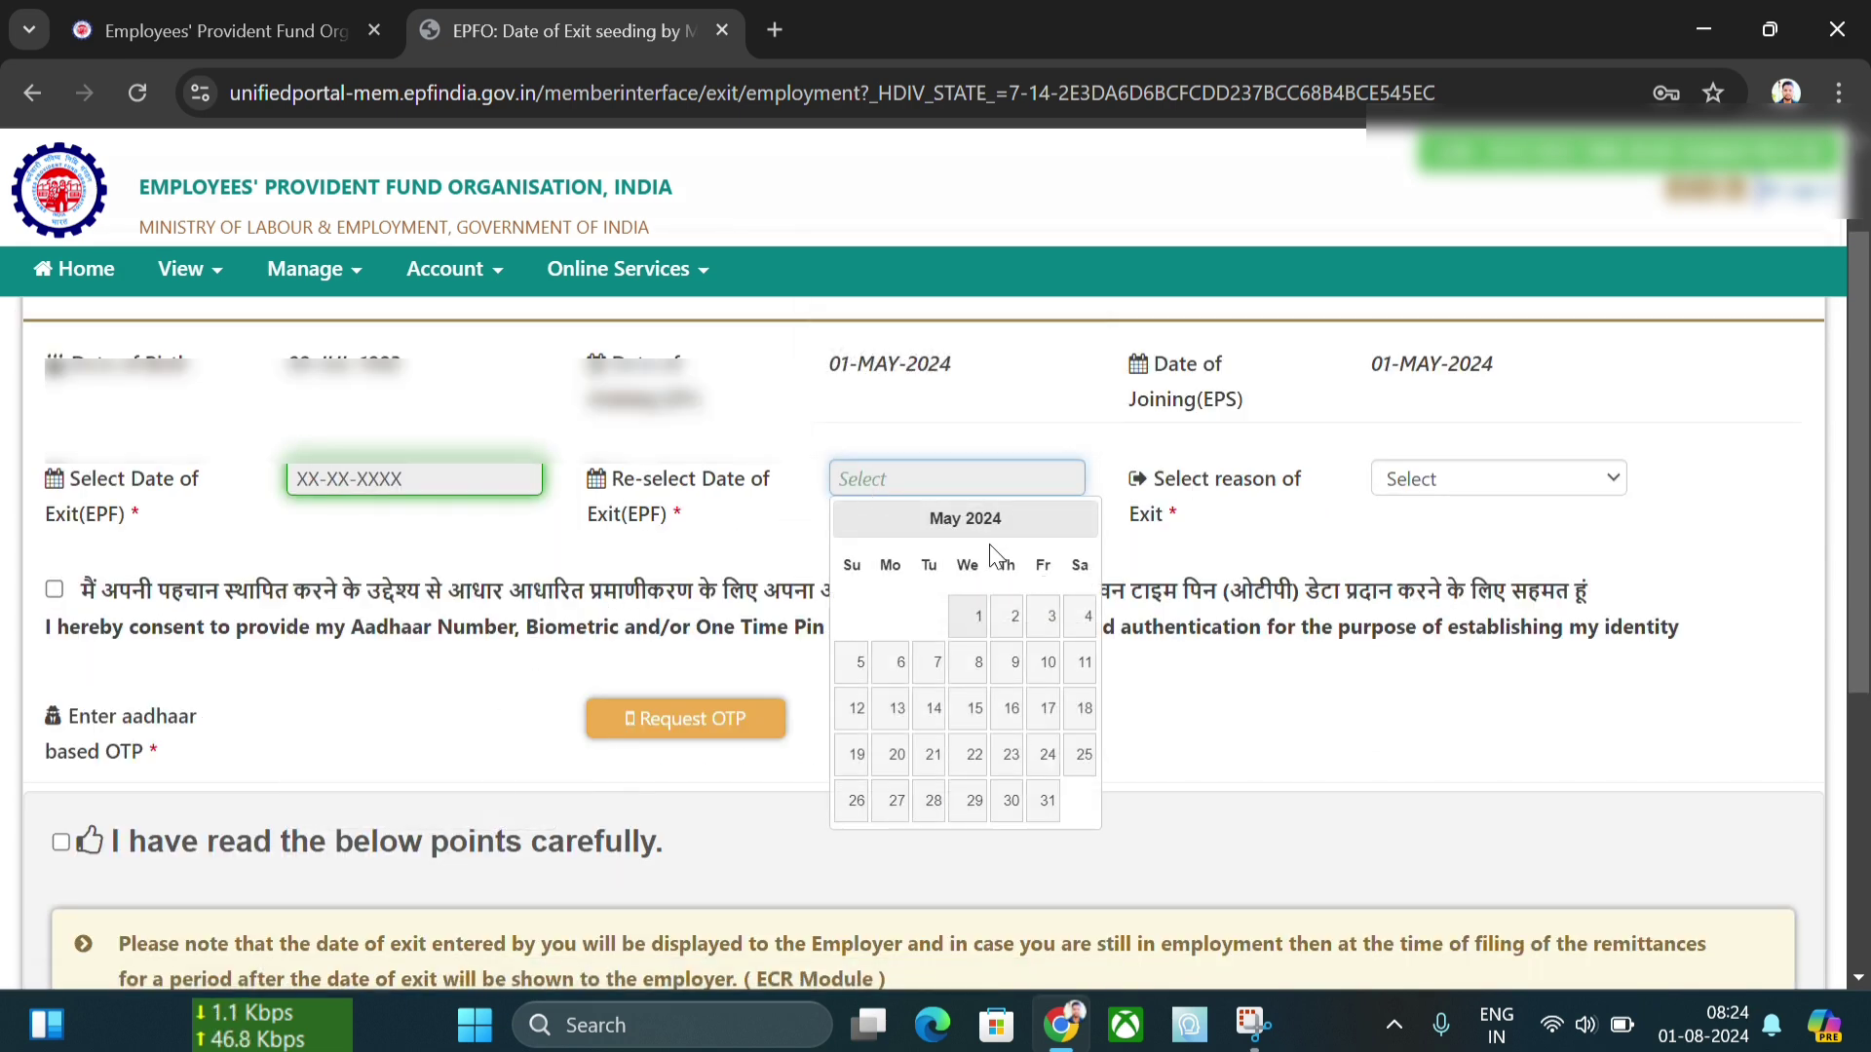
pyautogui.click(1042, 803)
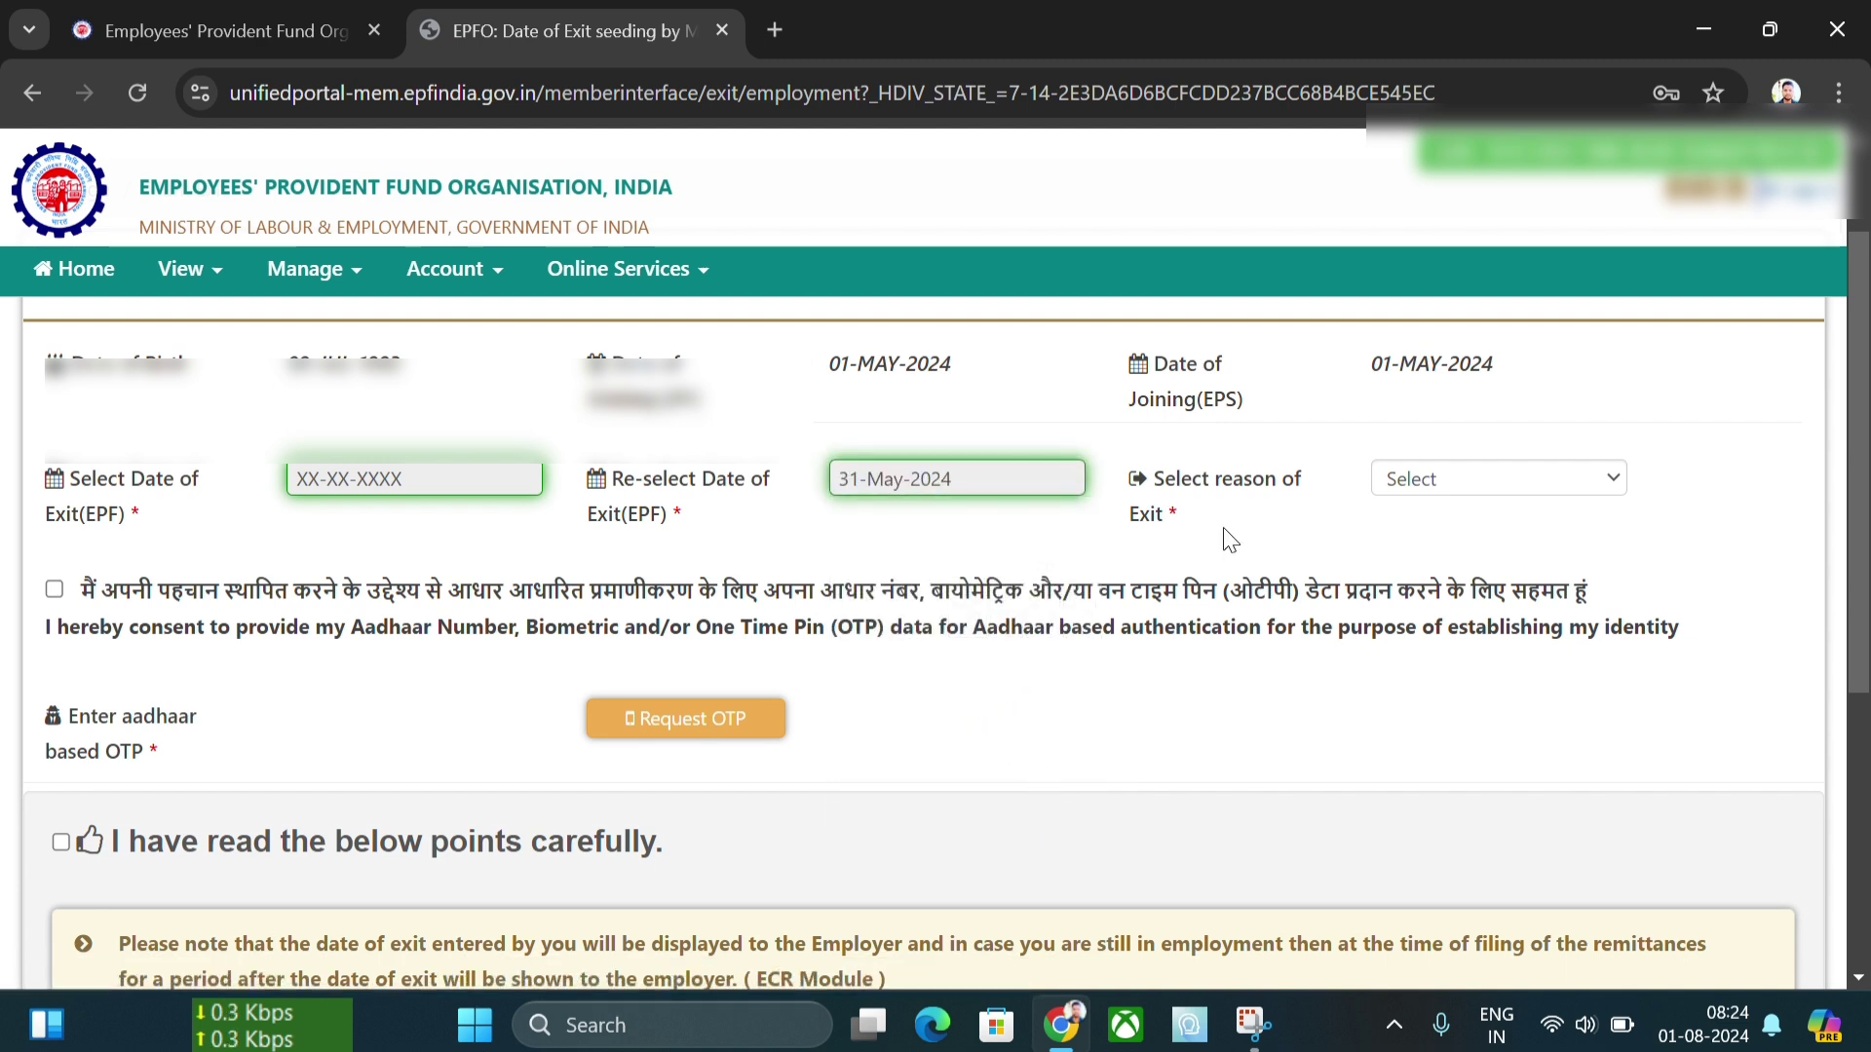
# - Choose CESSATION (SHORT SERVICE) as the reason of exit, then attempt the OTP request
pyautogui.click(1459, 482)
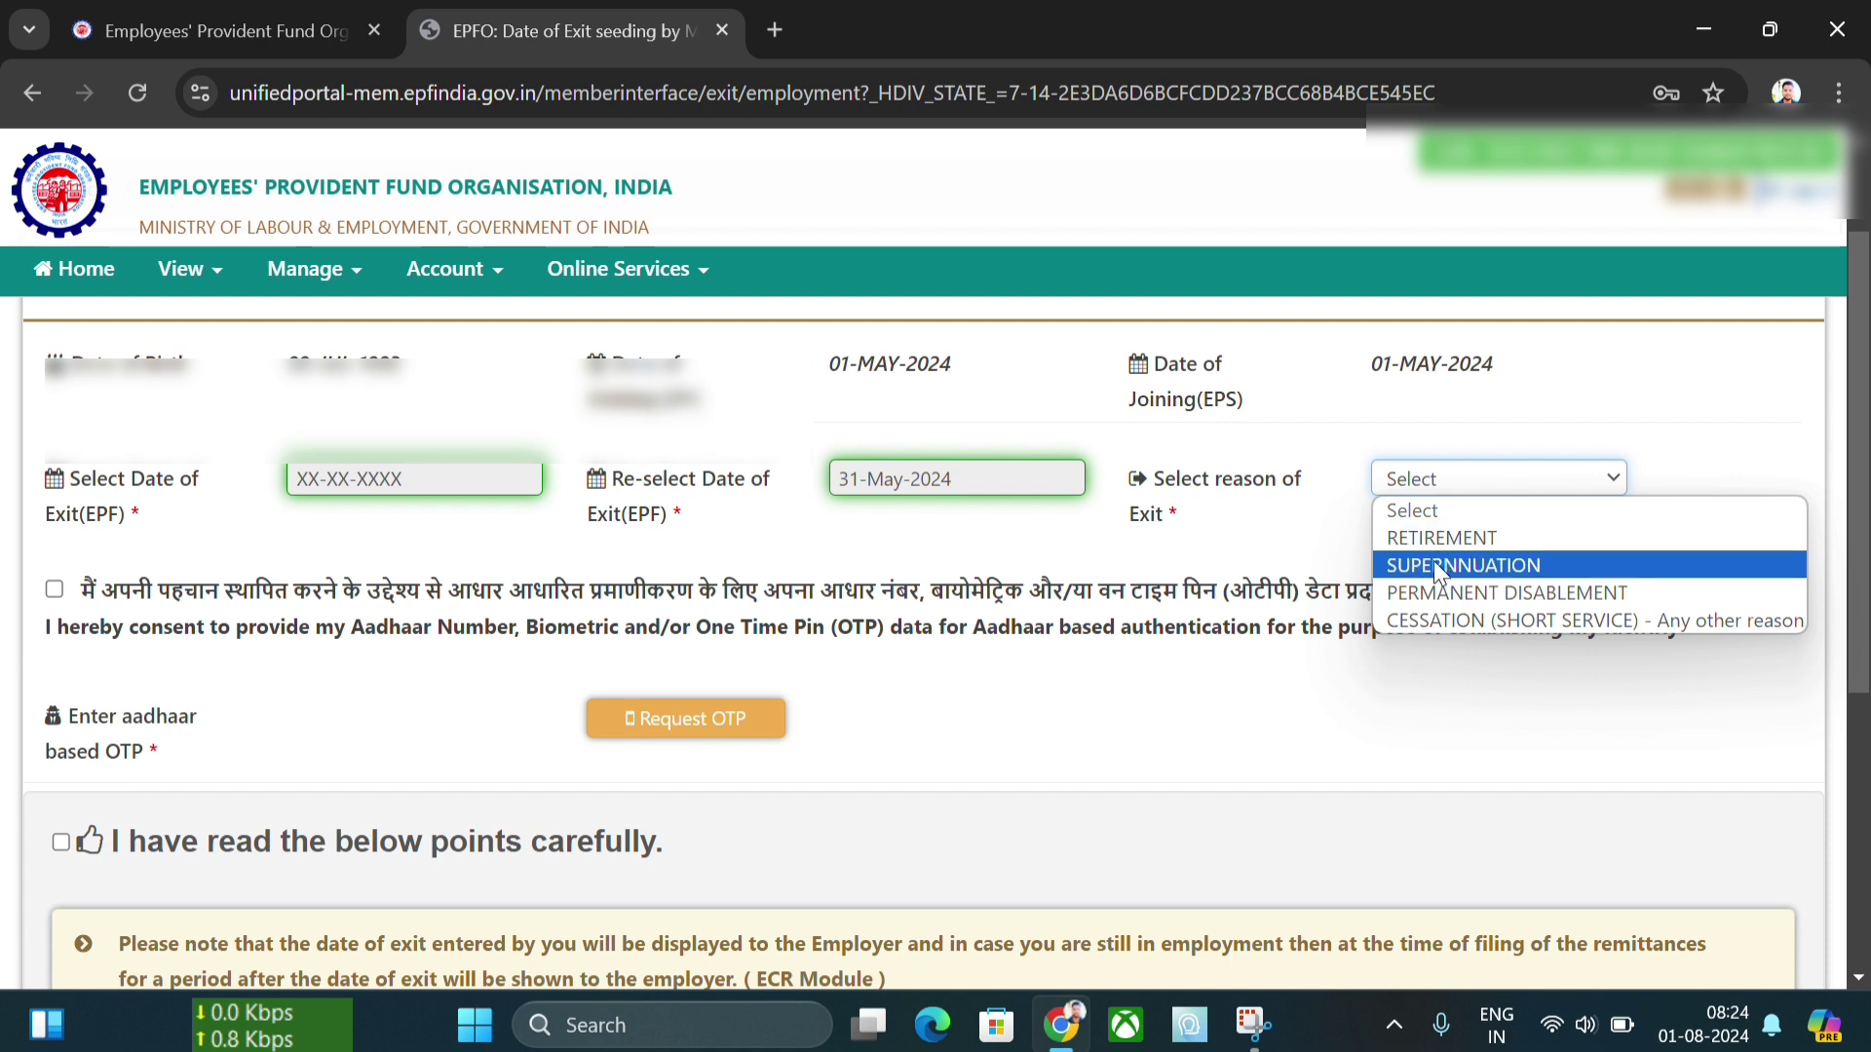
pyautogui.click(1541, 627)
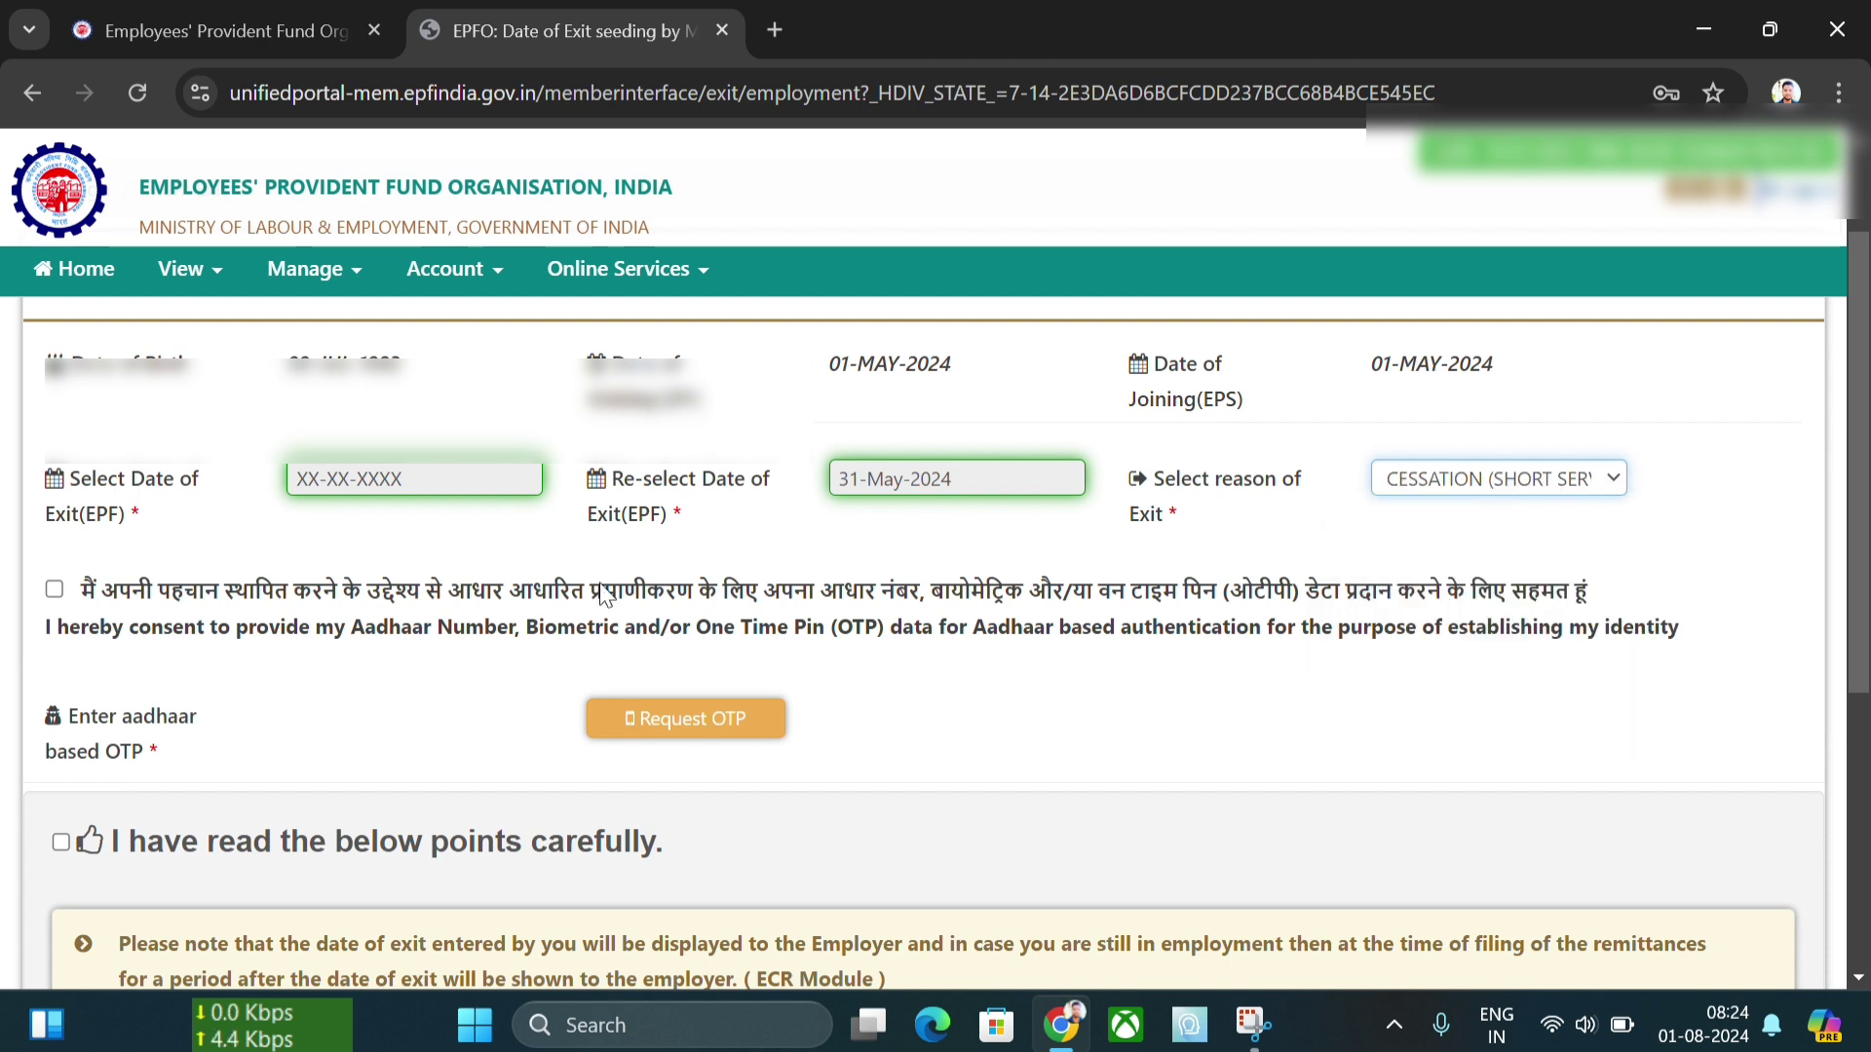
pyautogui.click(743, 729)
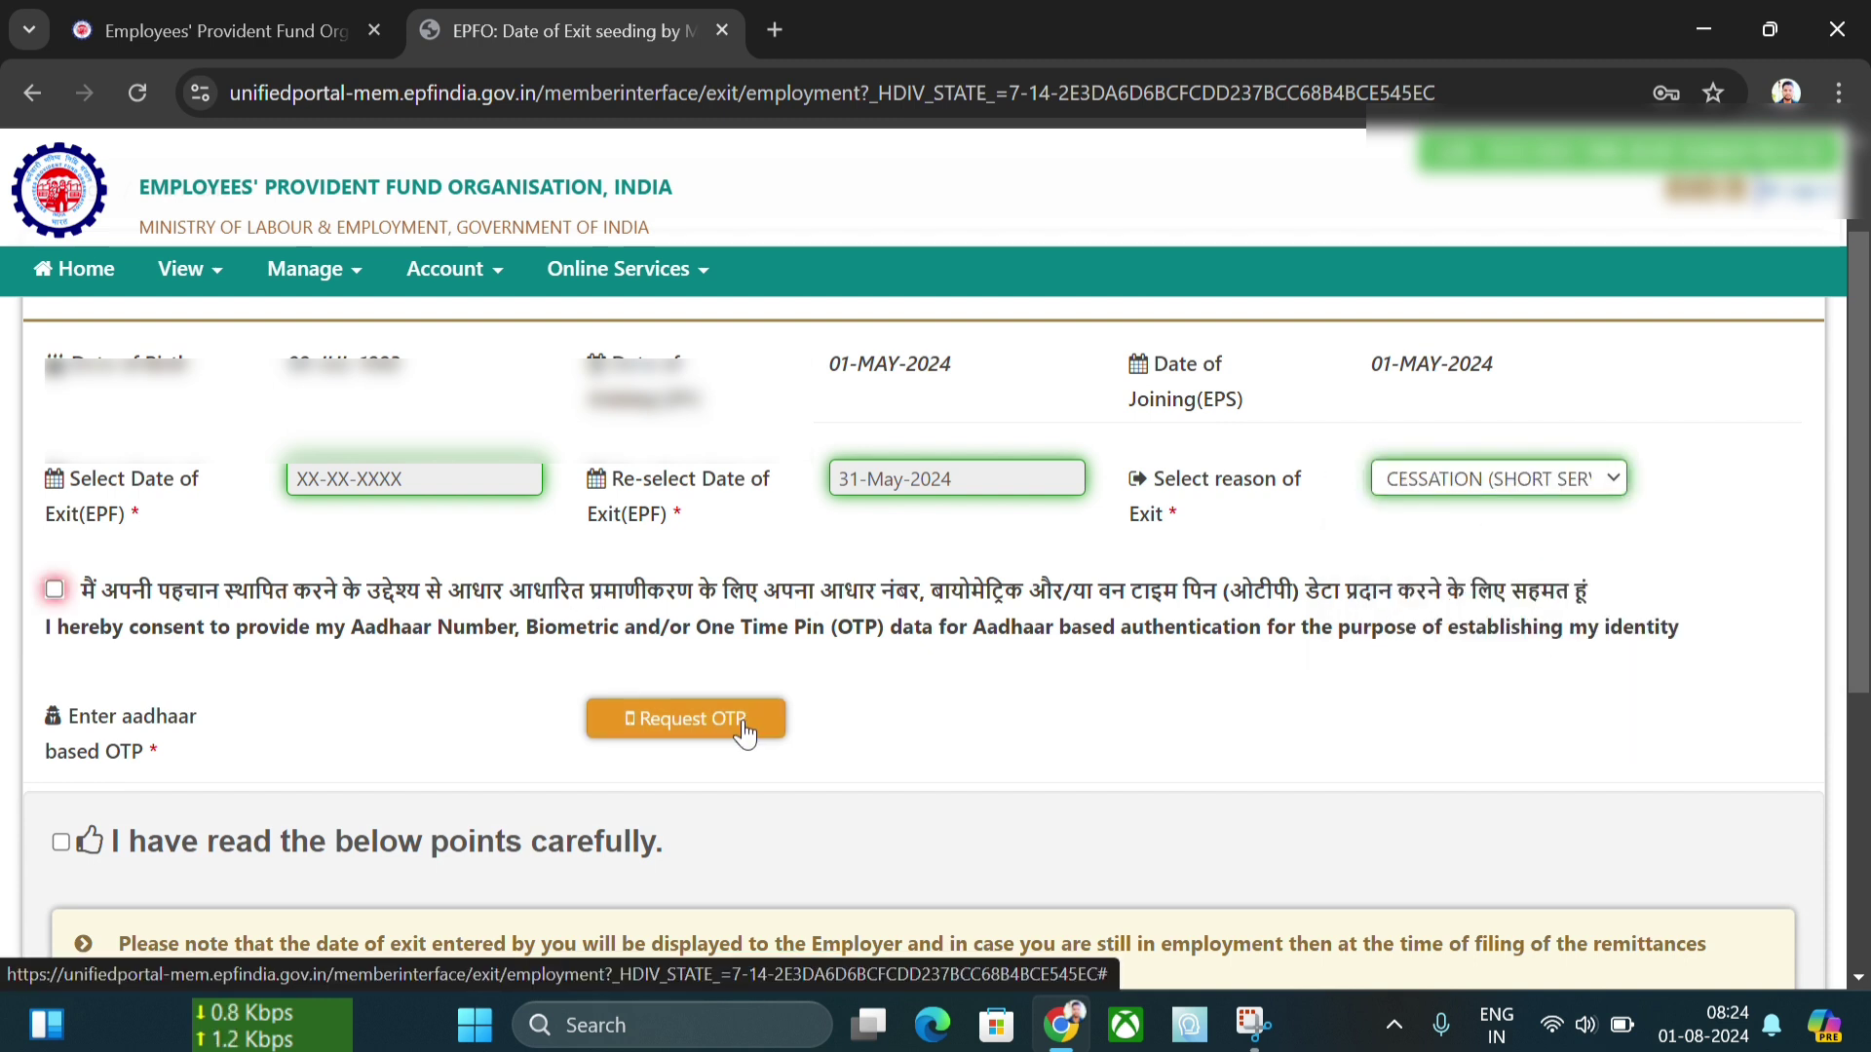
# - Give Aadhaar consent, request the OTP and enter the received code
pyautogui.click(56, 590)
pyautogui.click(682, 723)
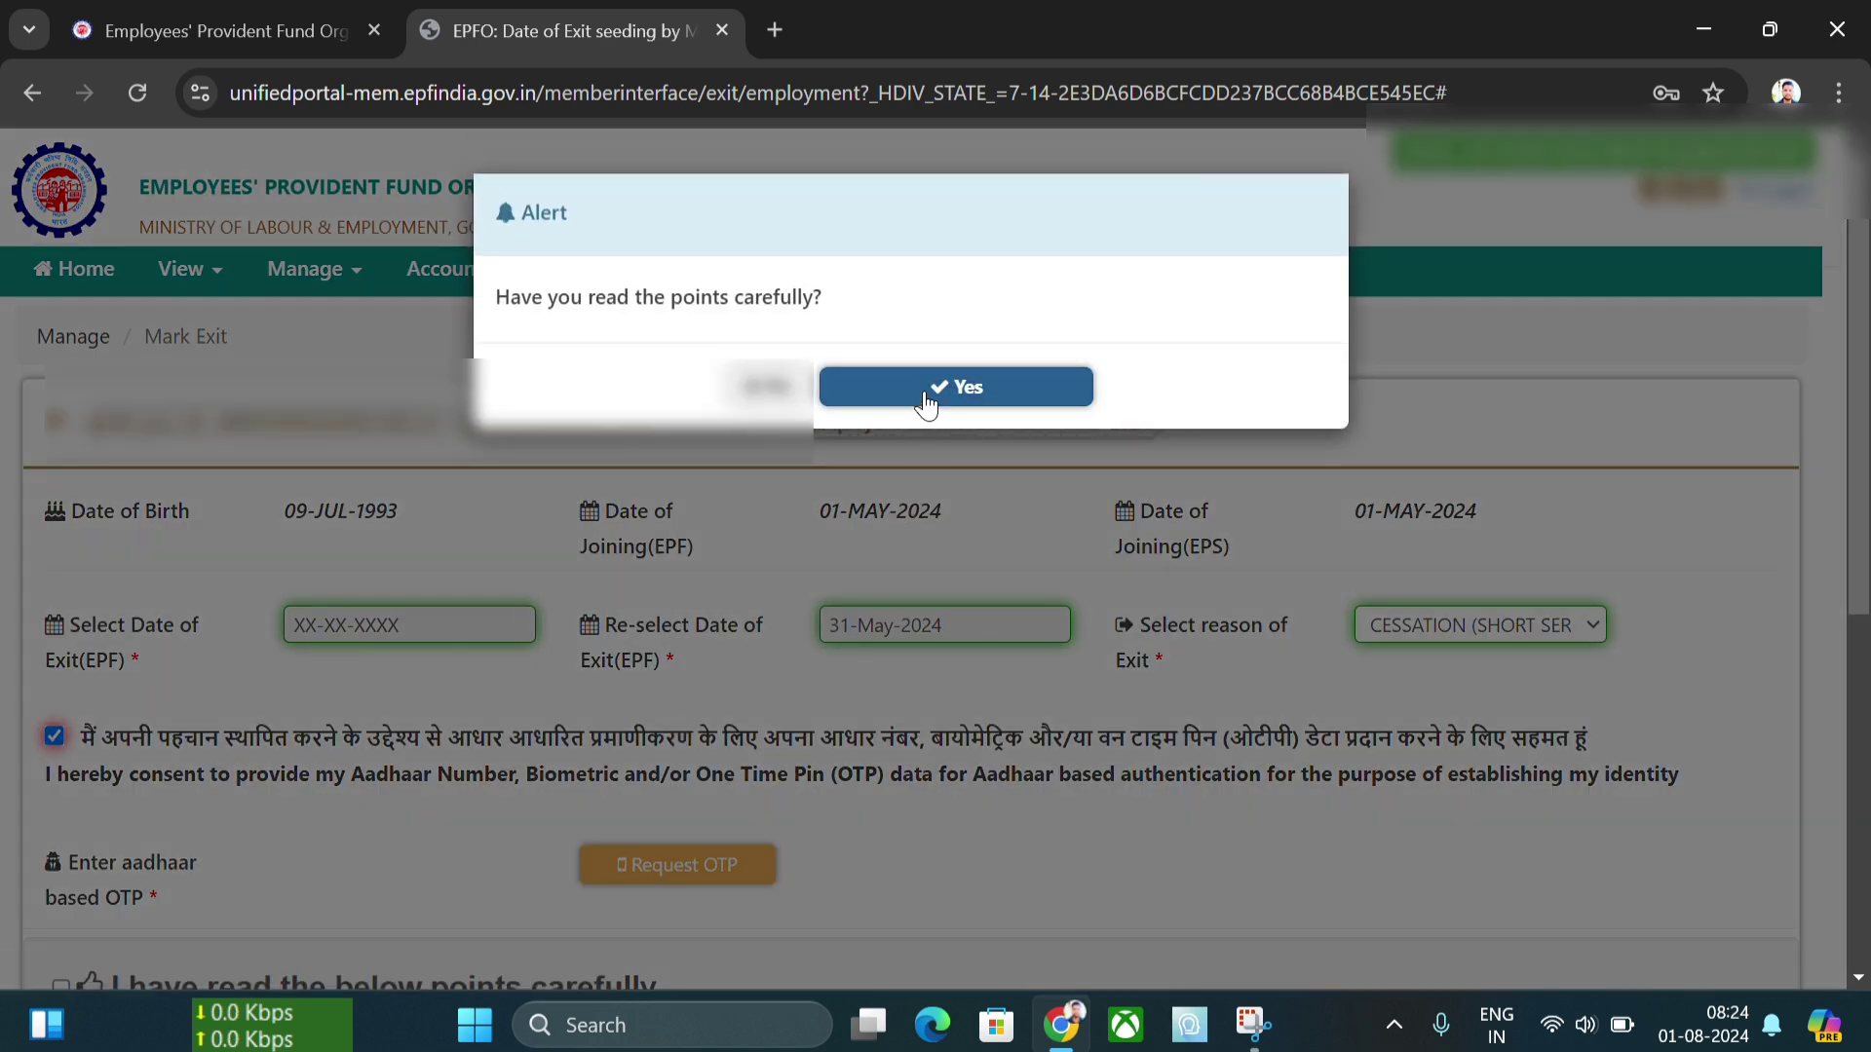
pyautogui.click(926, 389)
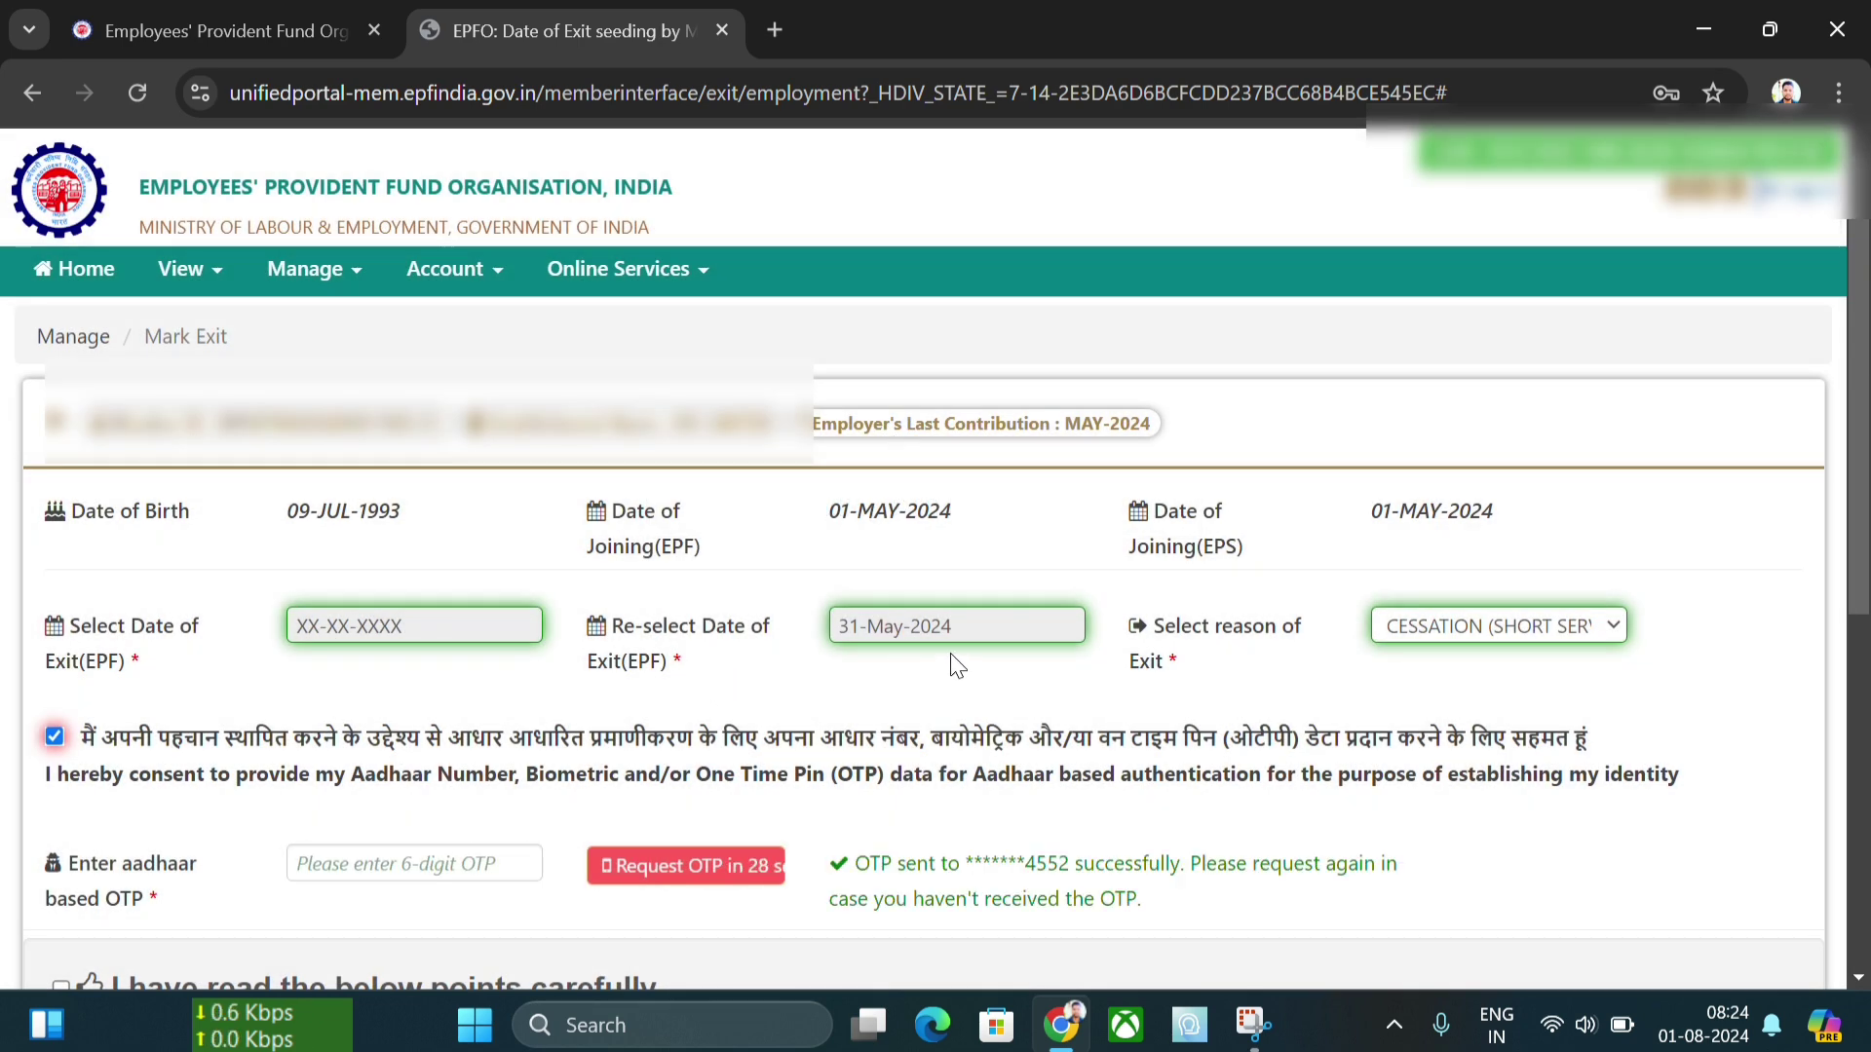
pyautogui.write('•••••')
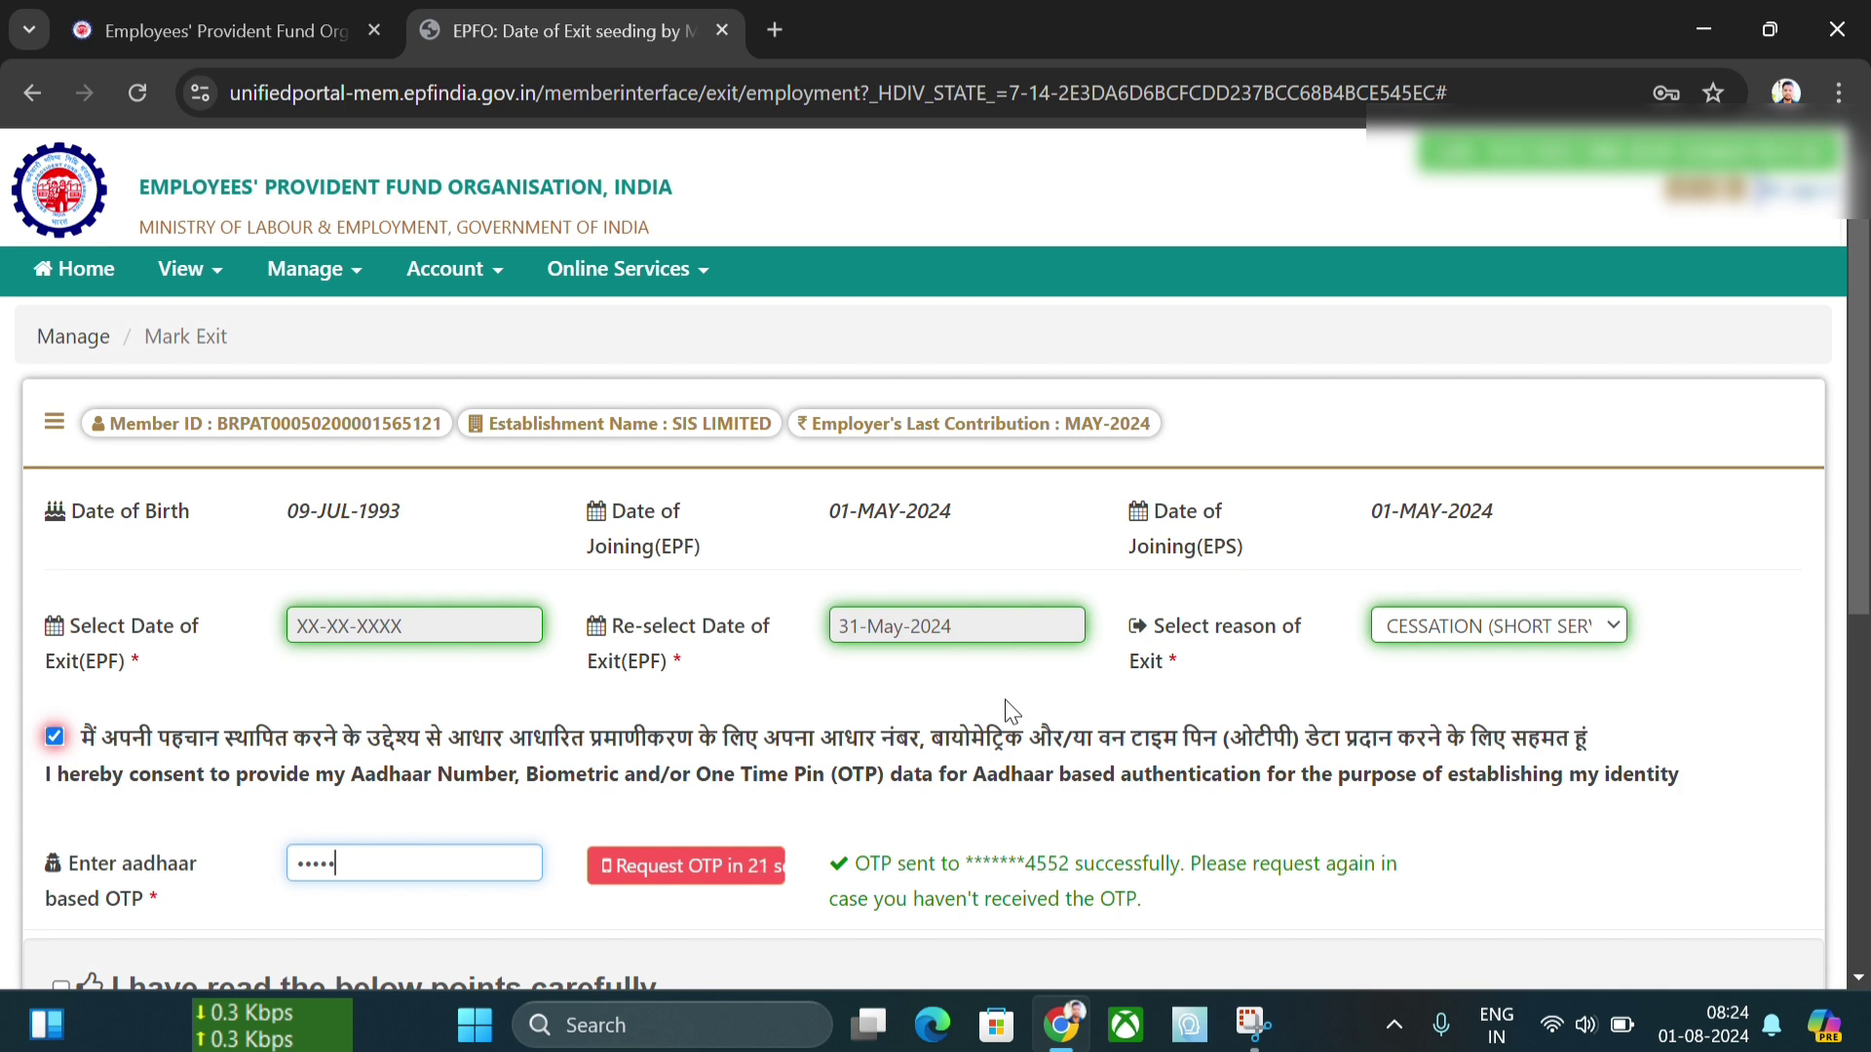
pyautogui.write('•')
# - Accept the listed points and submit the new date of exit
pyautogui.scroll(-3, 699, 857)
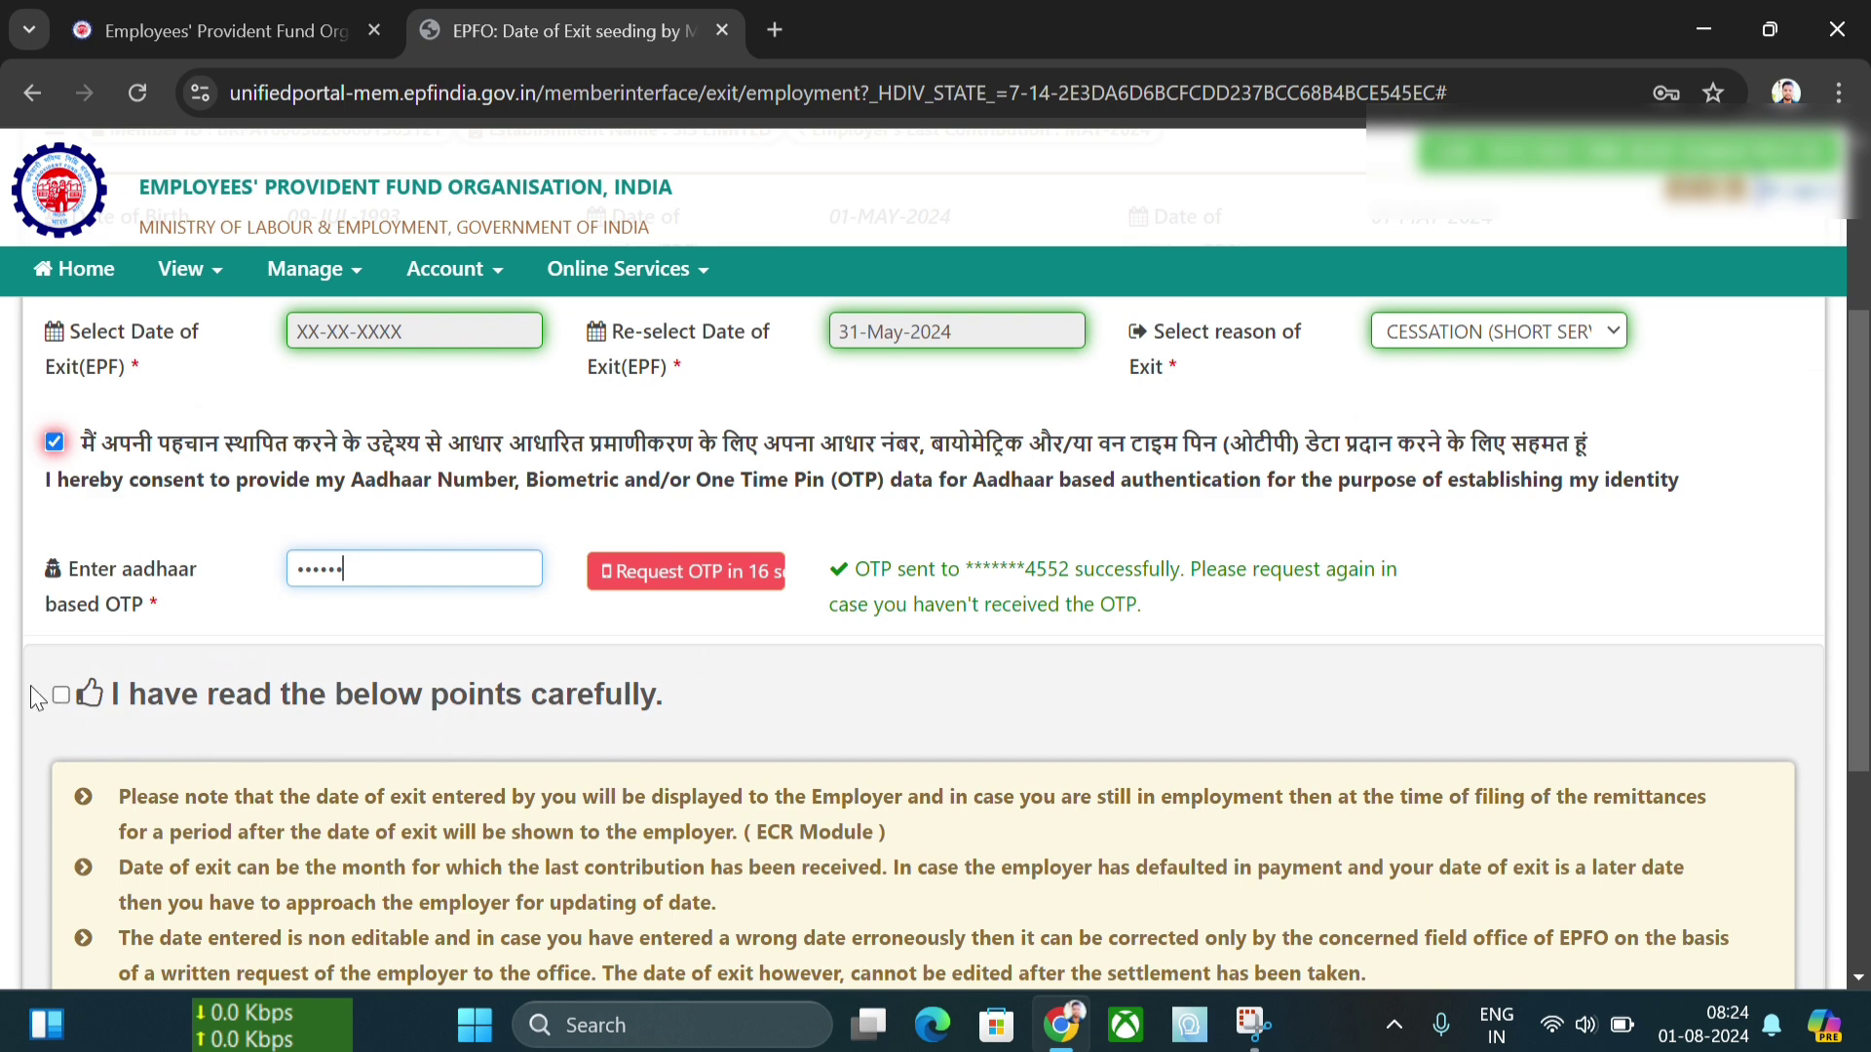
pyautogui.click(61, 695)
pyautogui.scroll(-4, 905, 707)
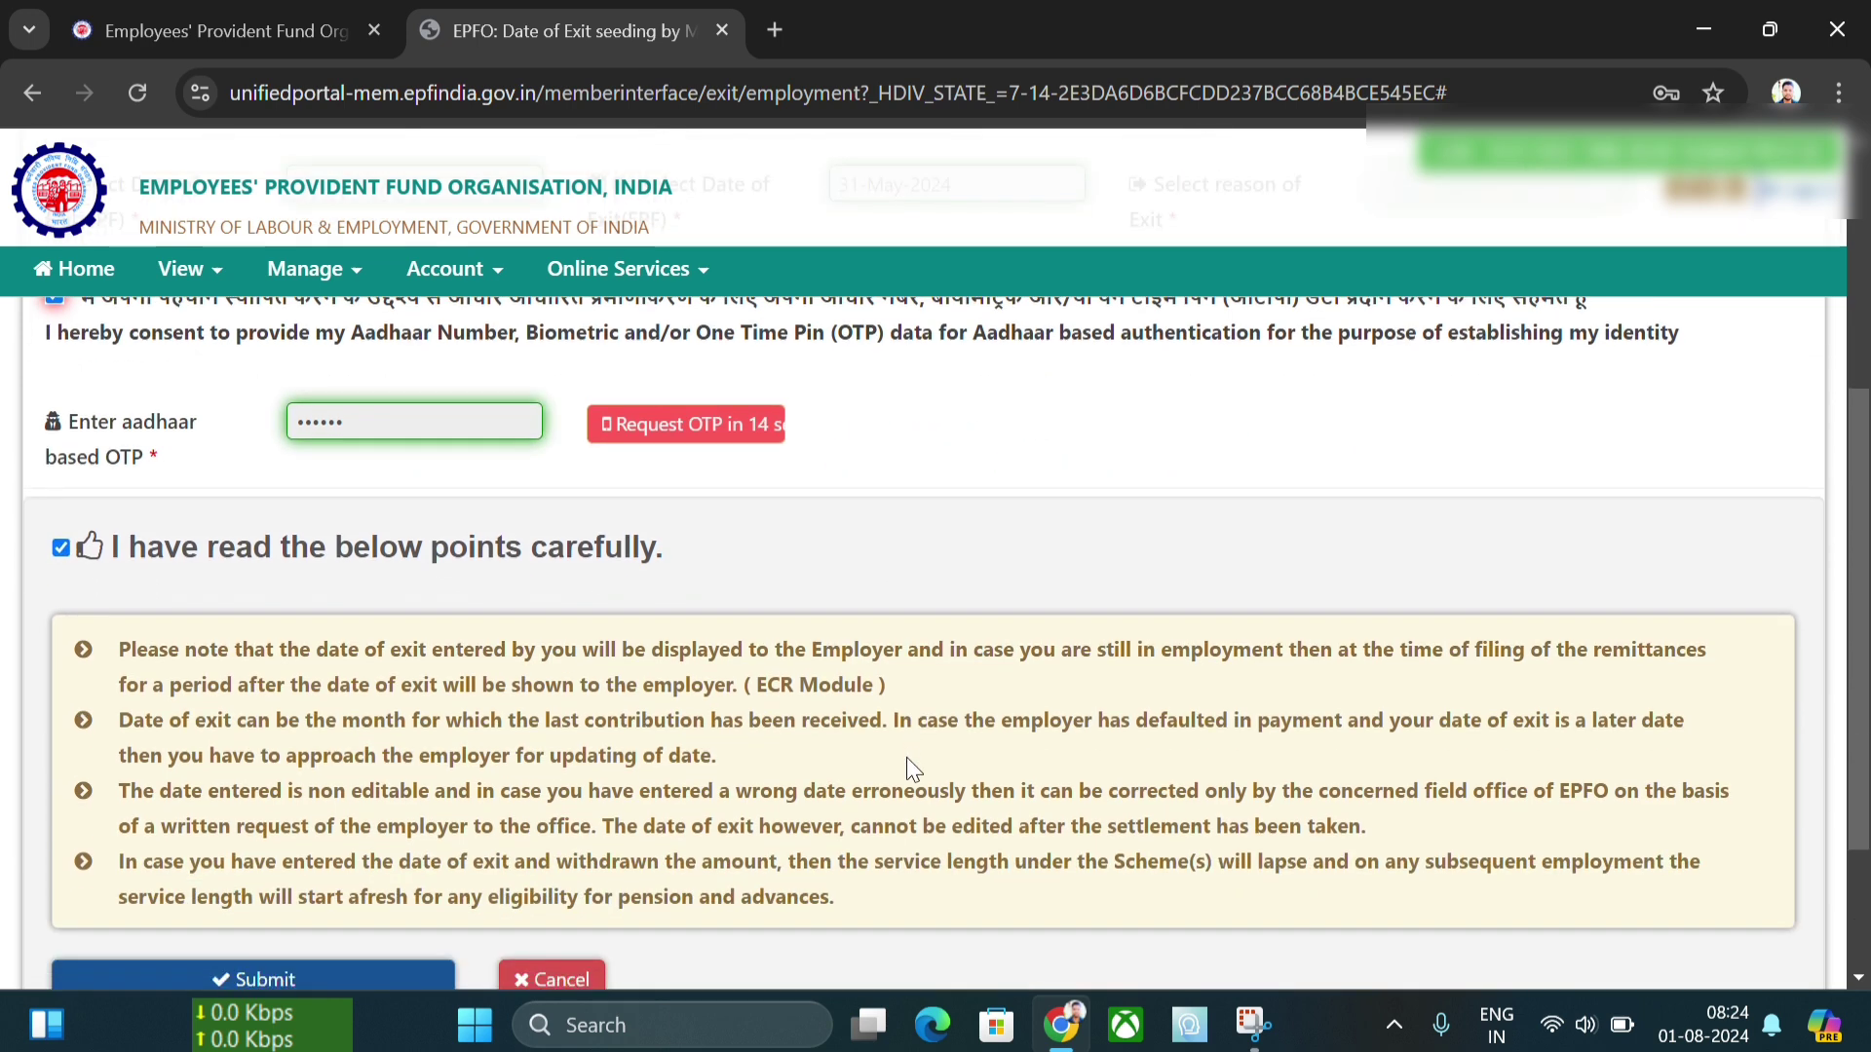
pyautogui.click(302, 768)
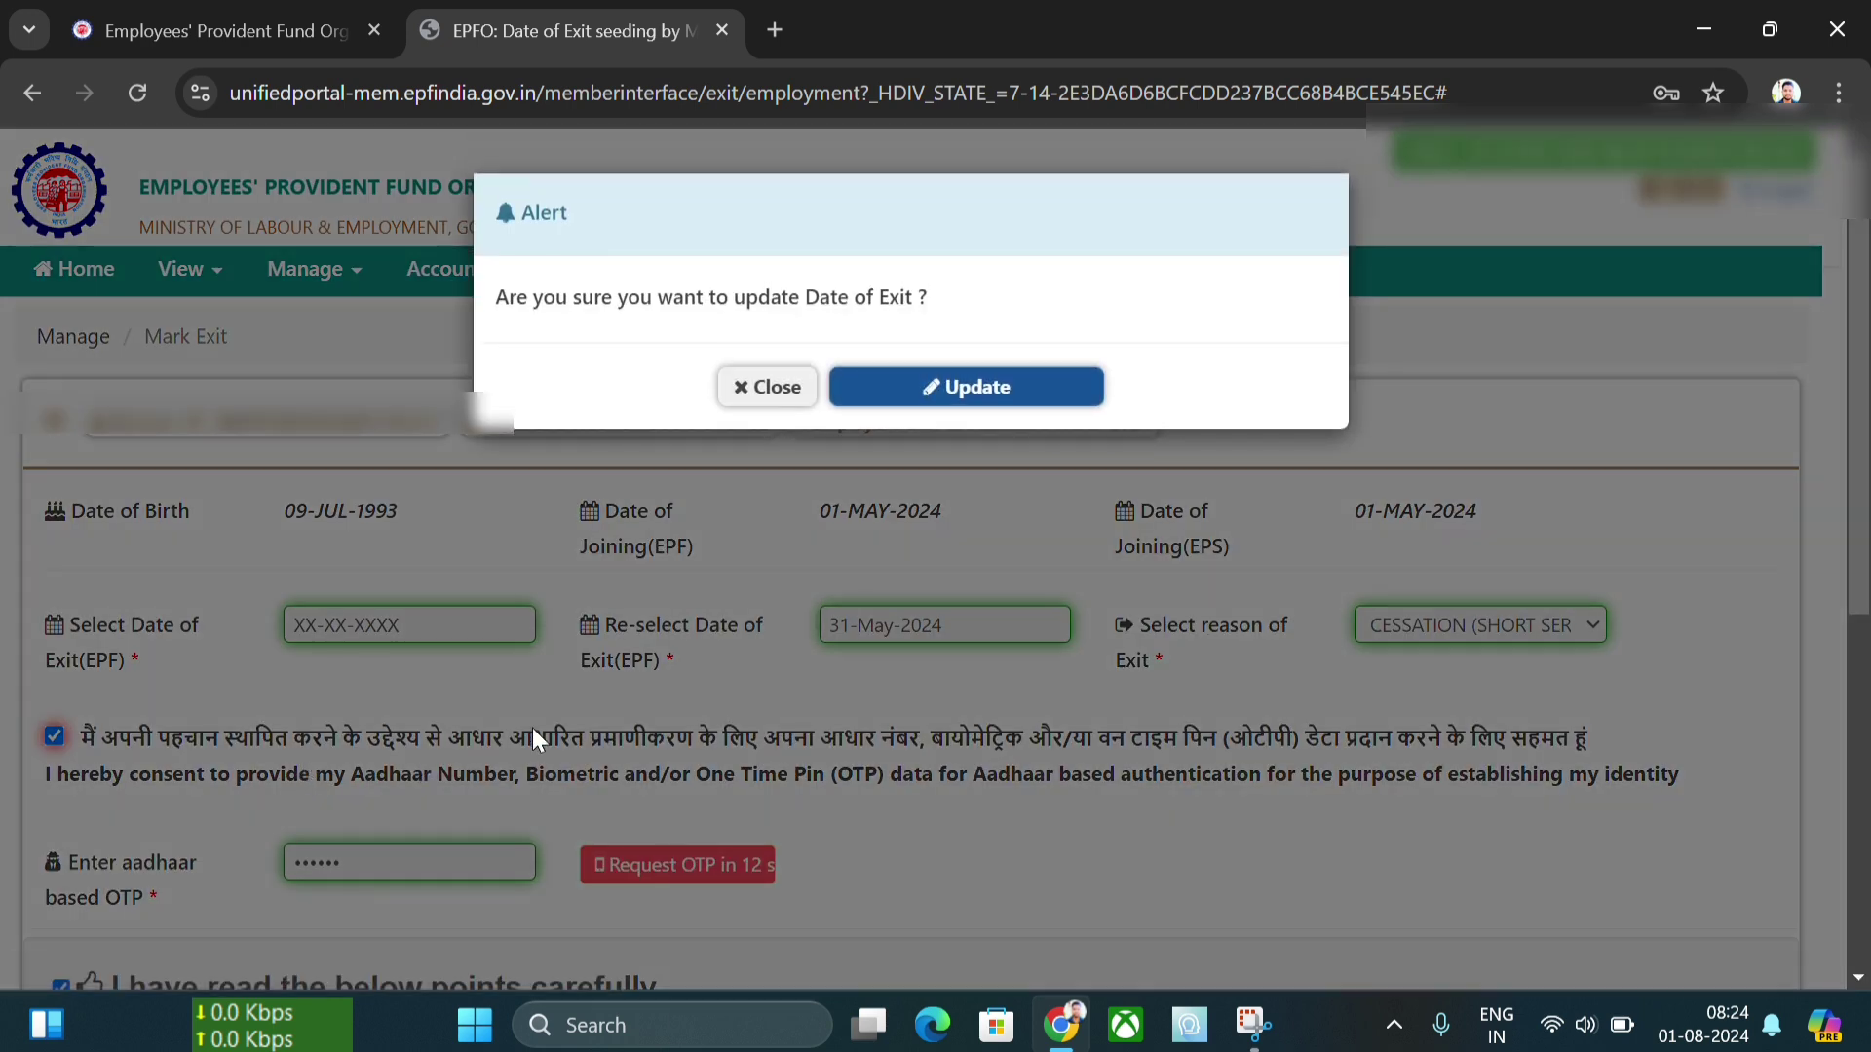
# - Confirm the Date of Exit update, resubmitting once, and acknowledge the success message
pyautogui.click(957, 395)
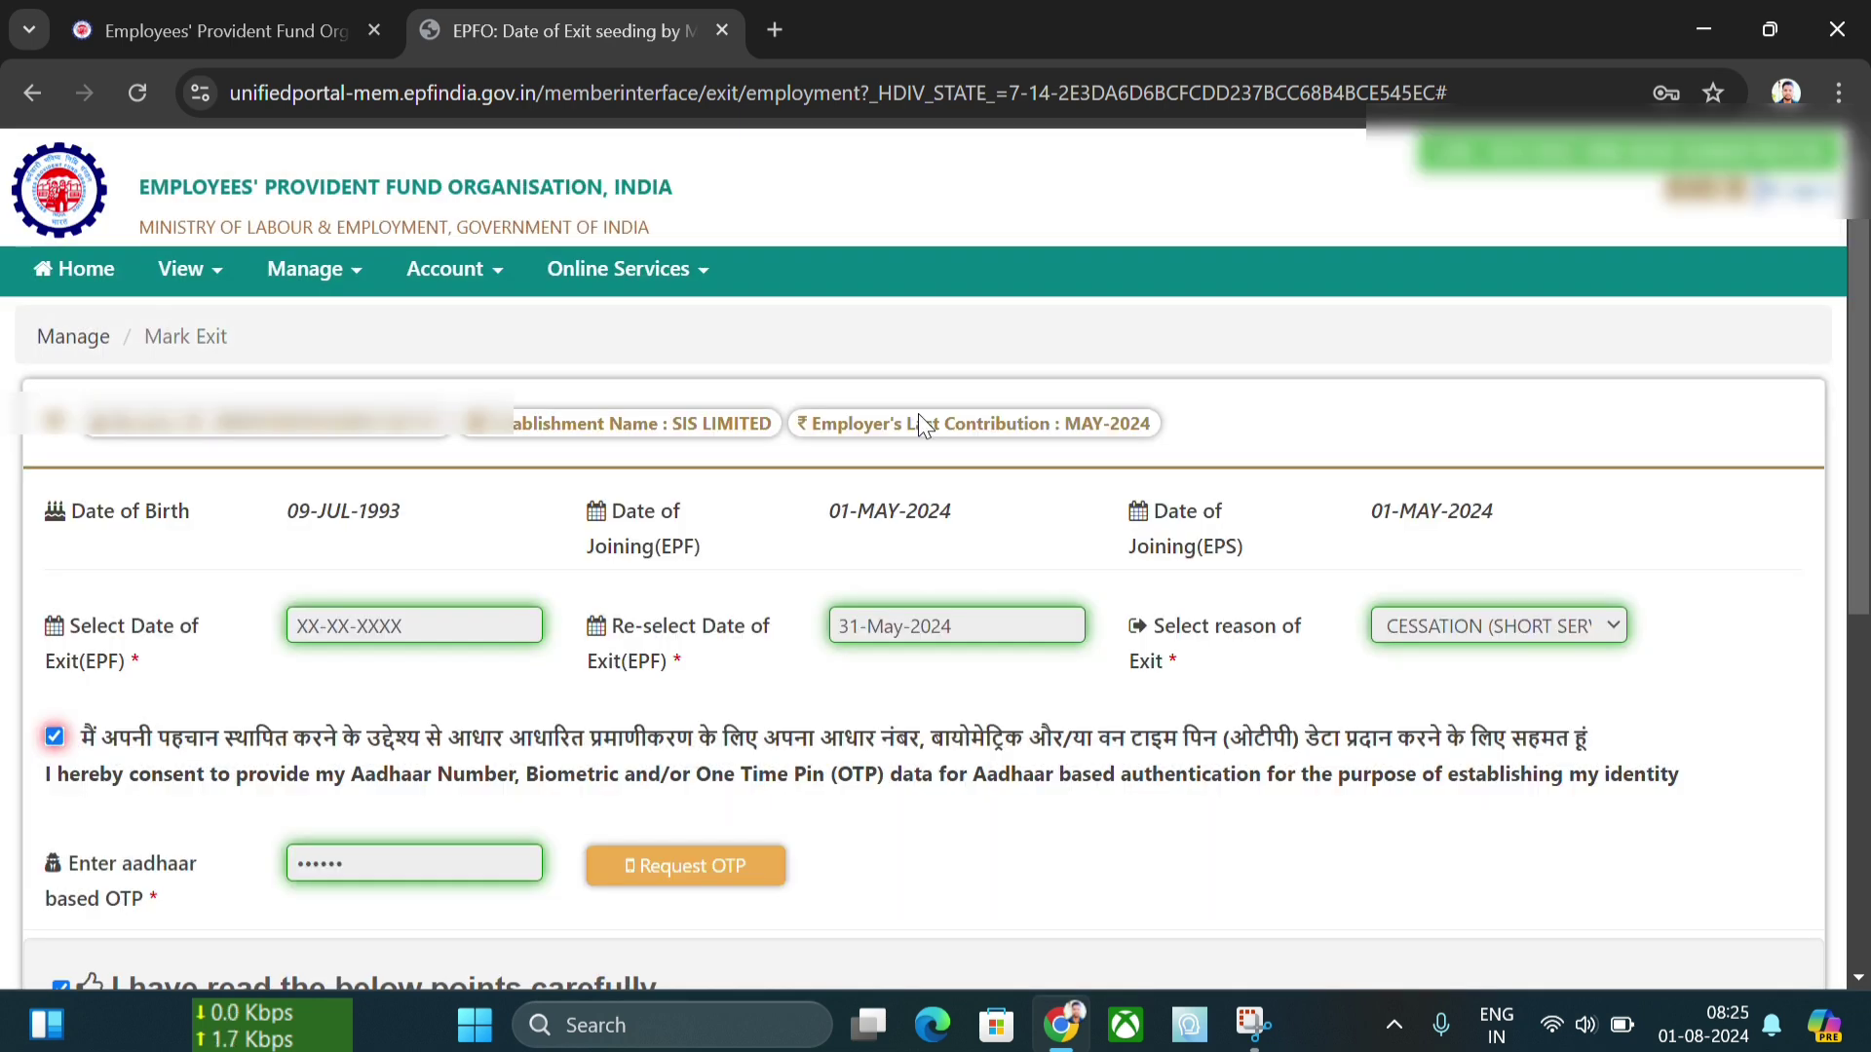
pyautogui.scroll(-5, 743, 493)
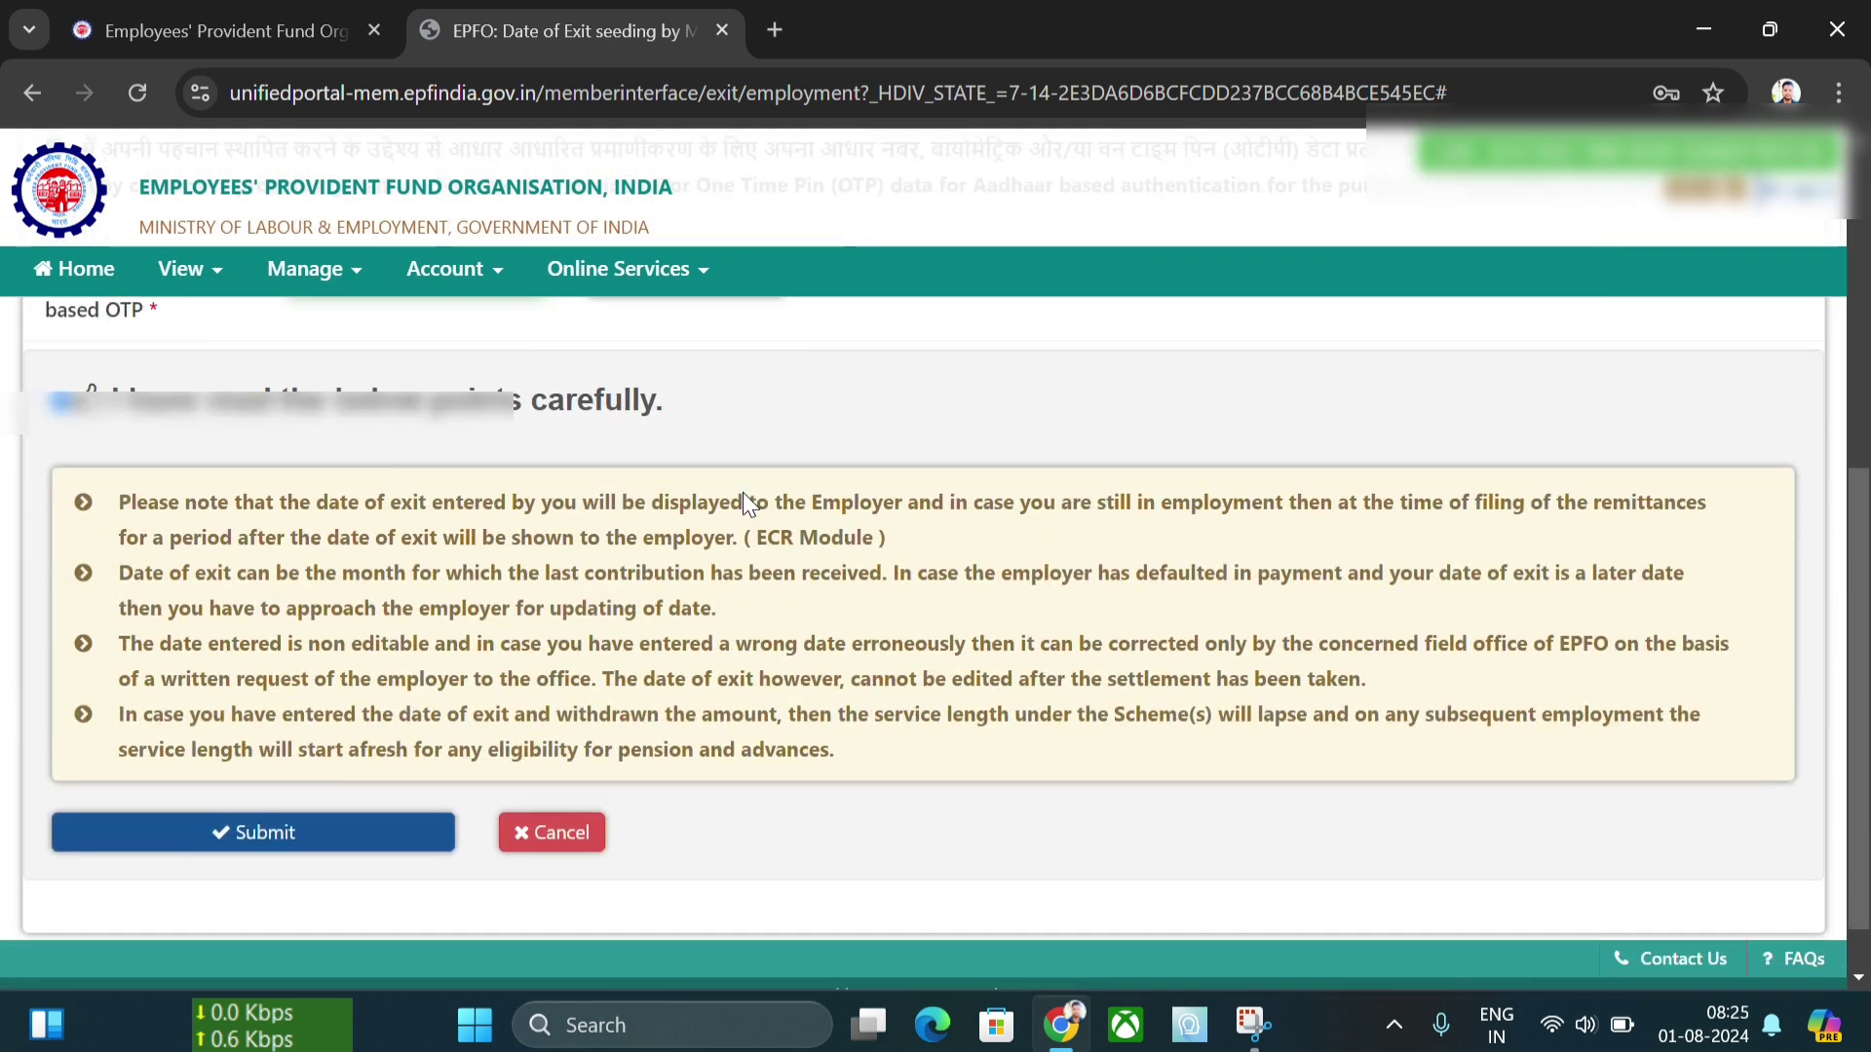
pyautogui.click(261, 836)
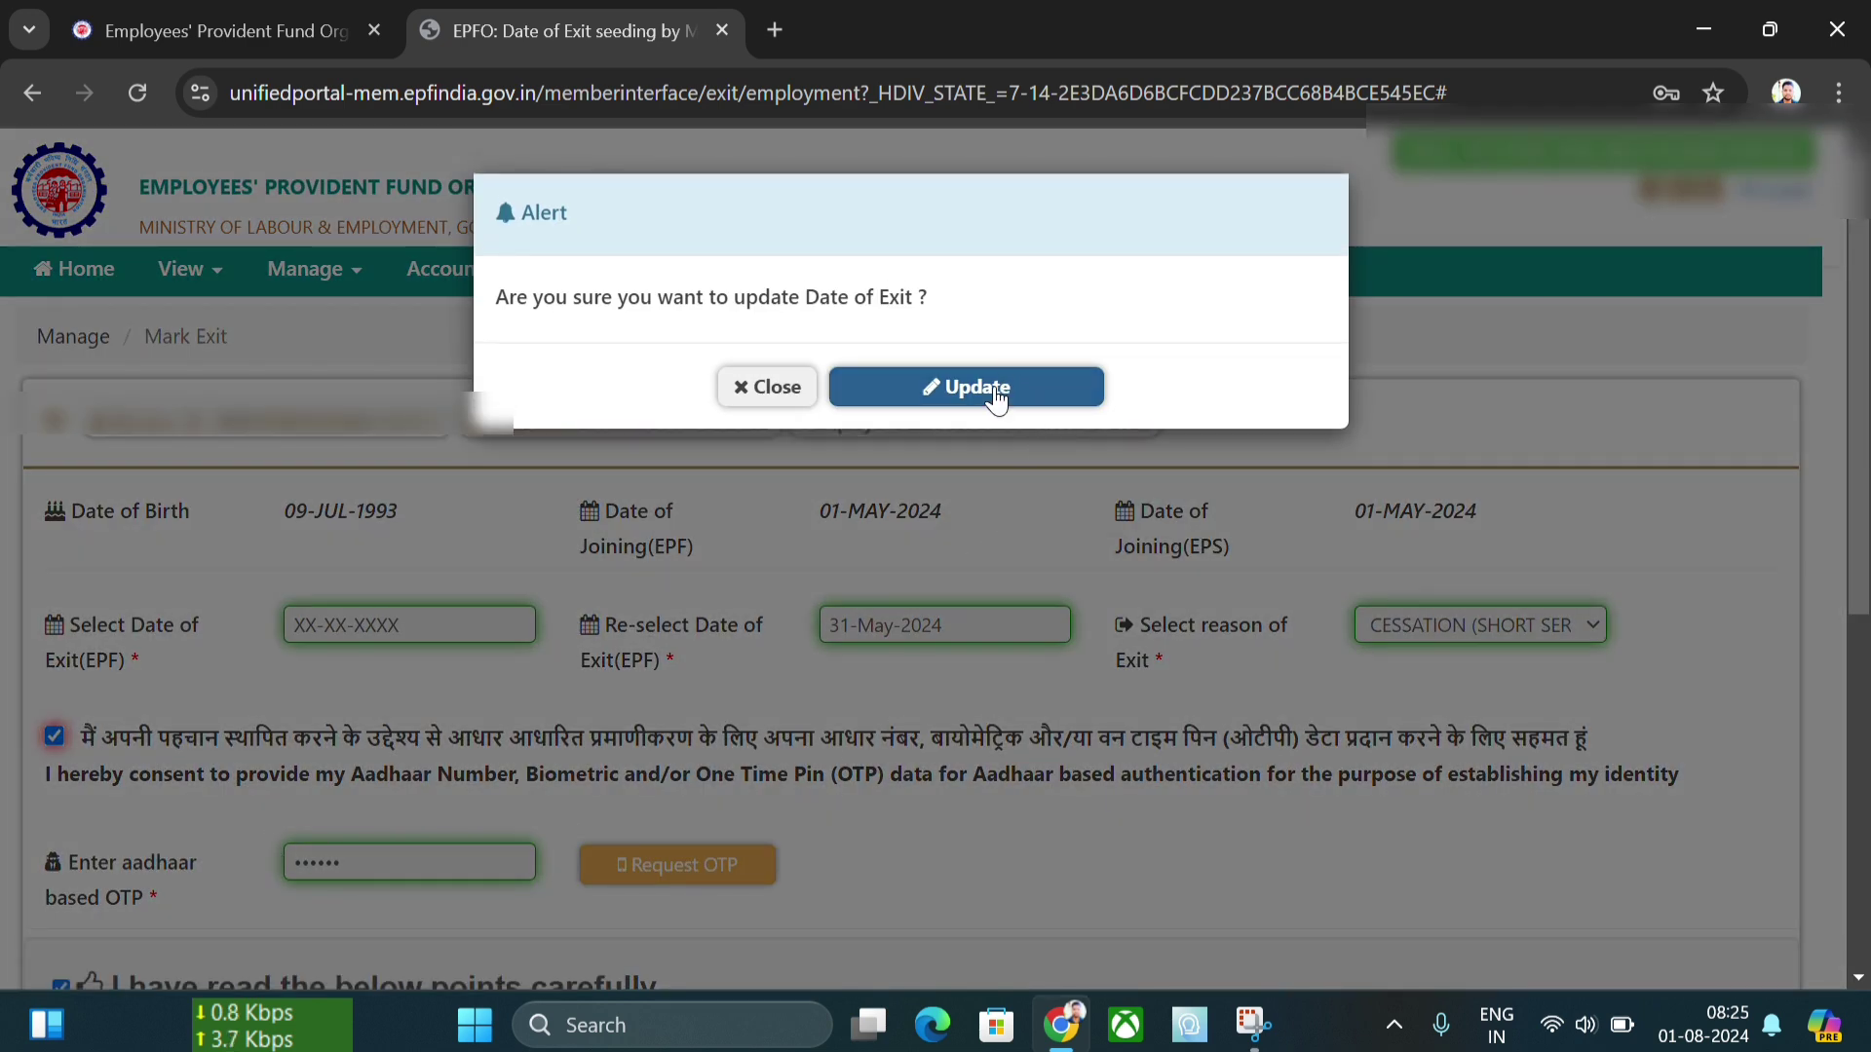
pyautogui.click(997, 386)
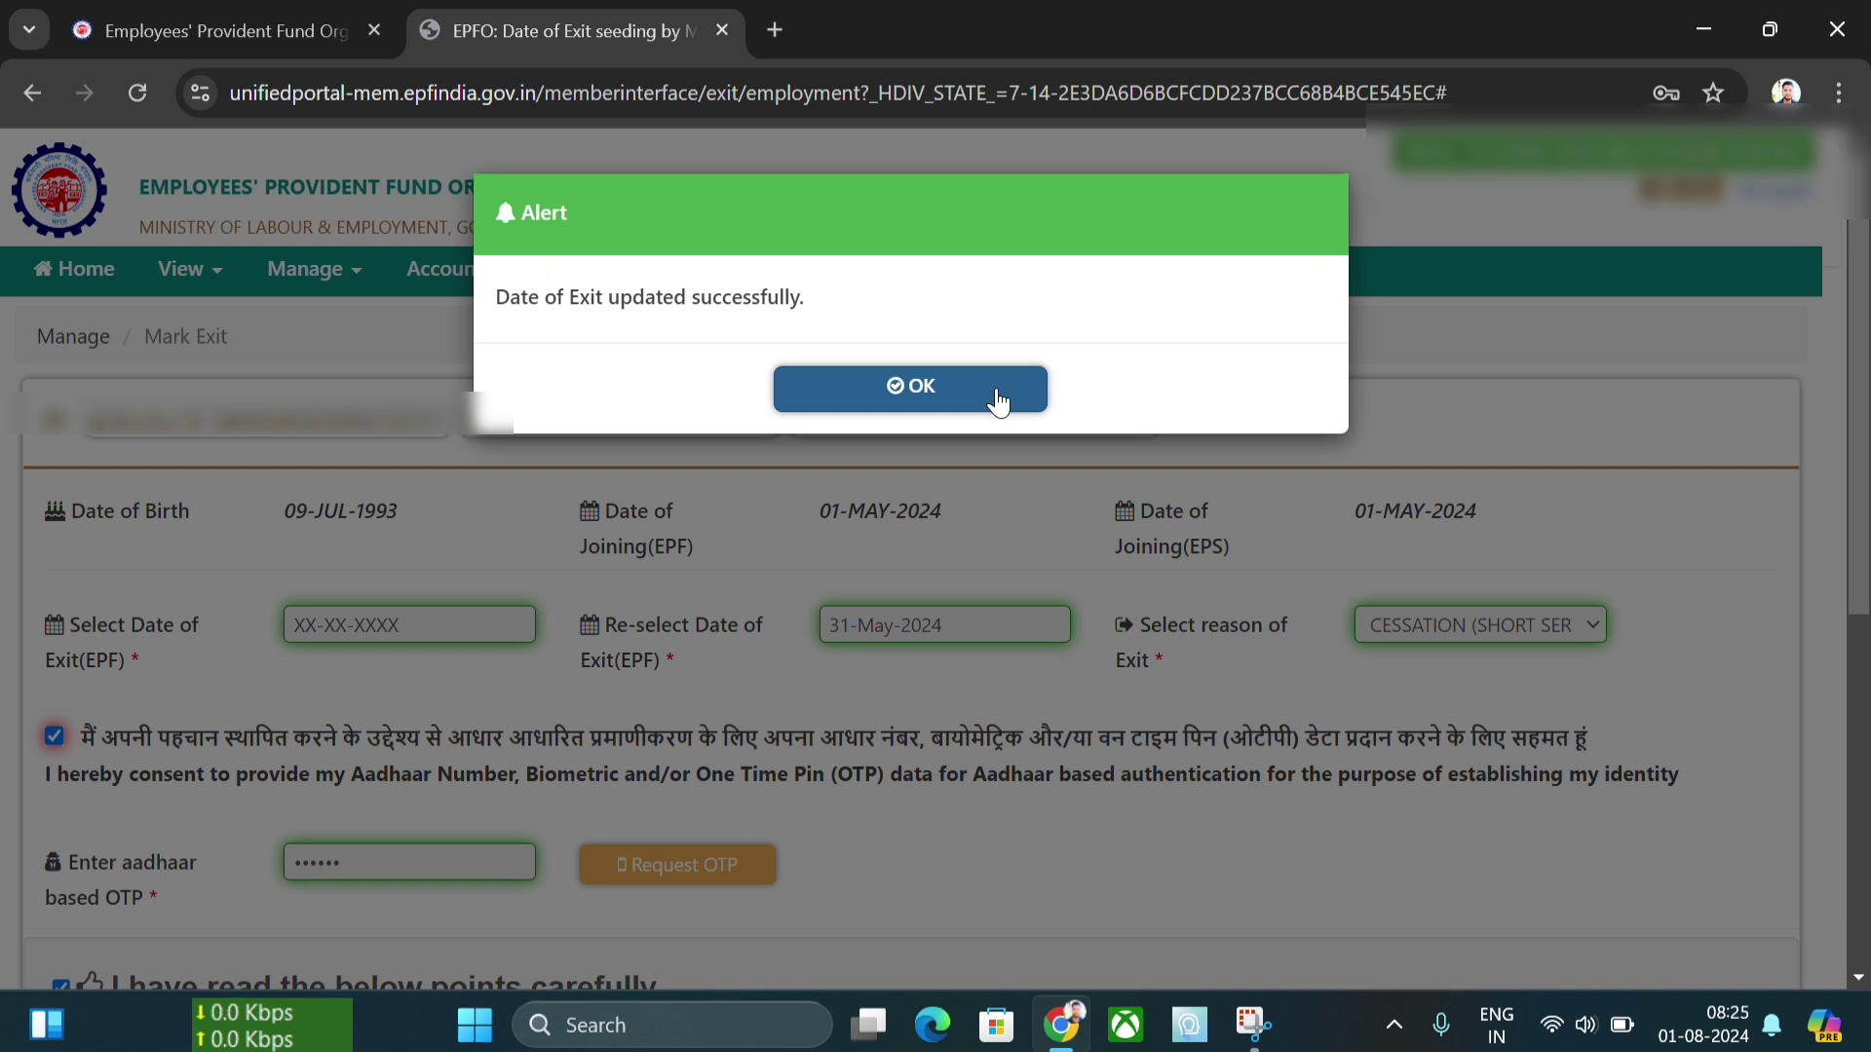
pyautogui.click(998, 400)
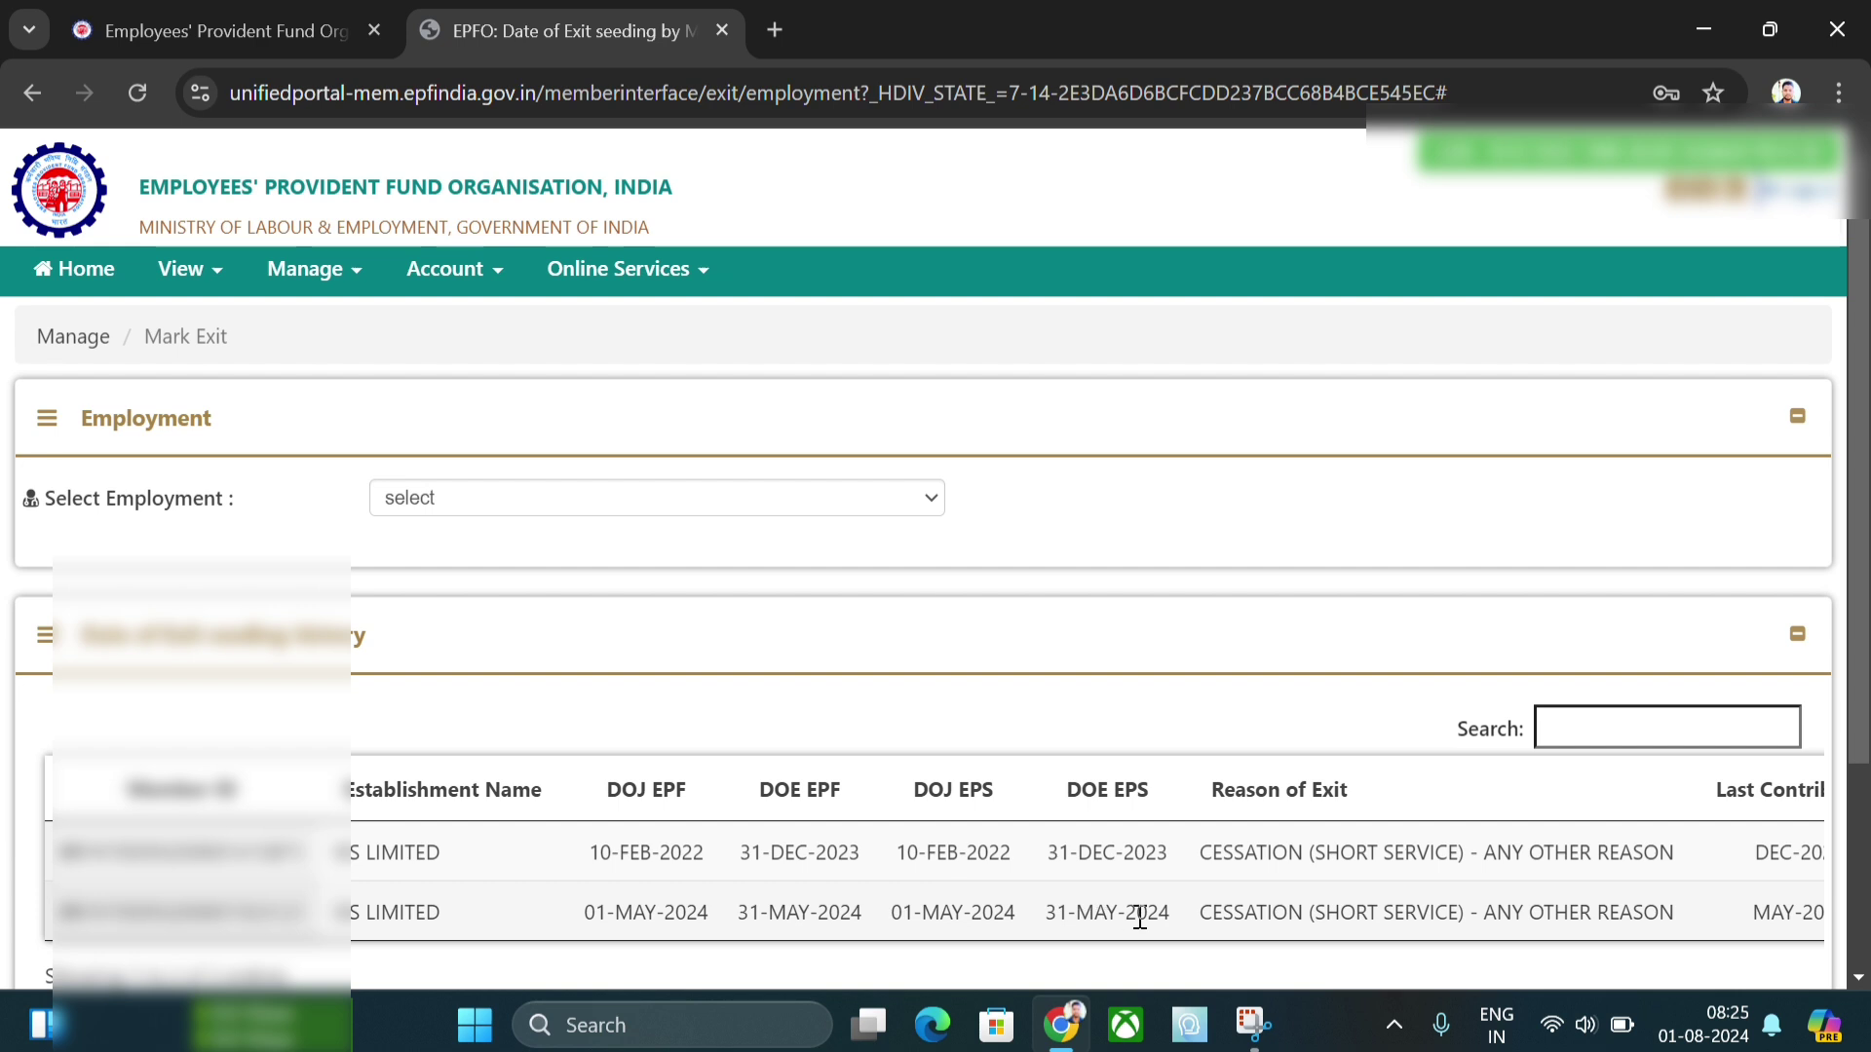
# - Check the seeding history row for the 31-MAY-2024 exit, then go to View > UAN CARD
pyautogui.scroll(-1, 1189, 877)
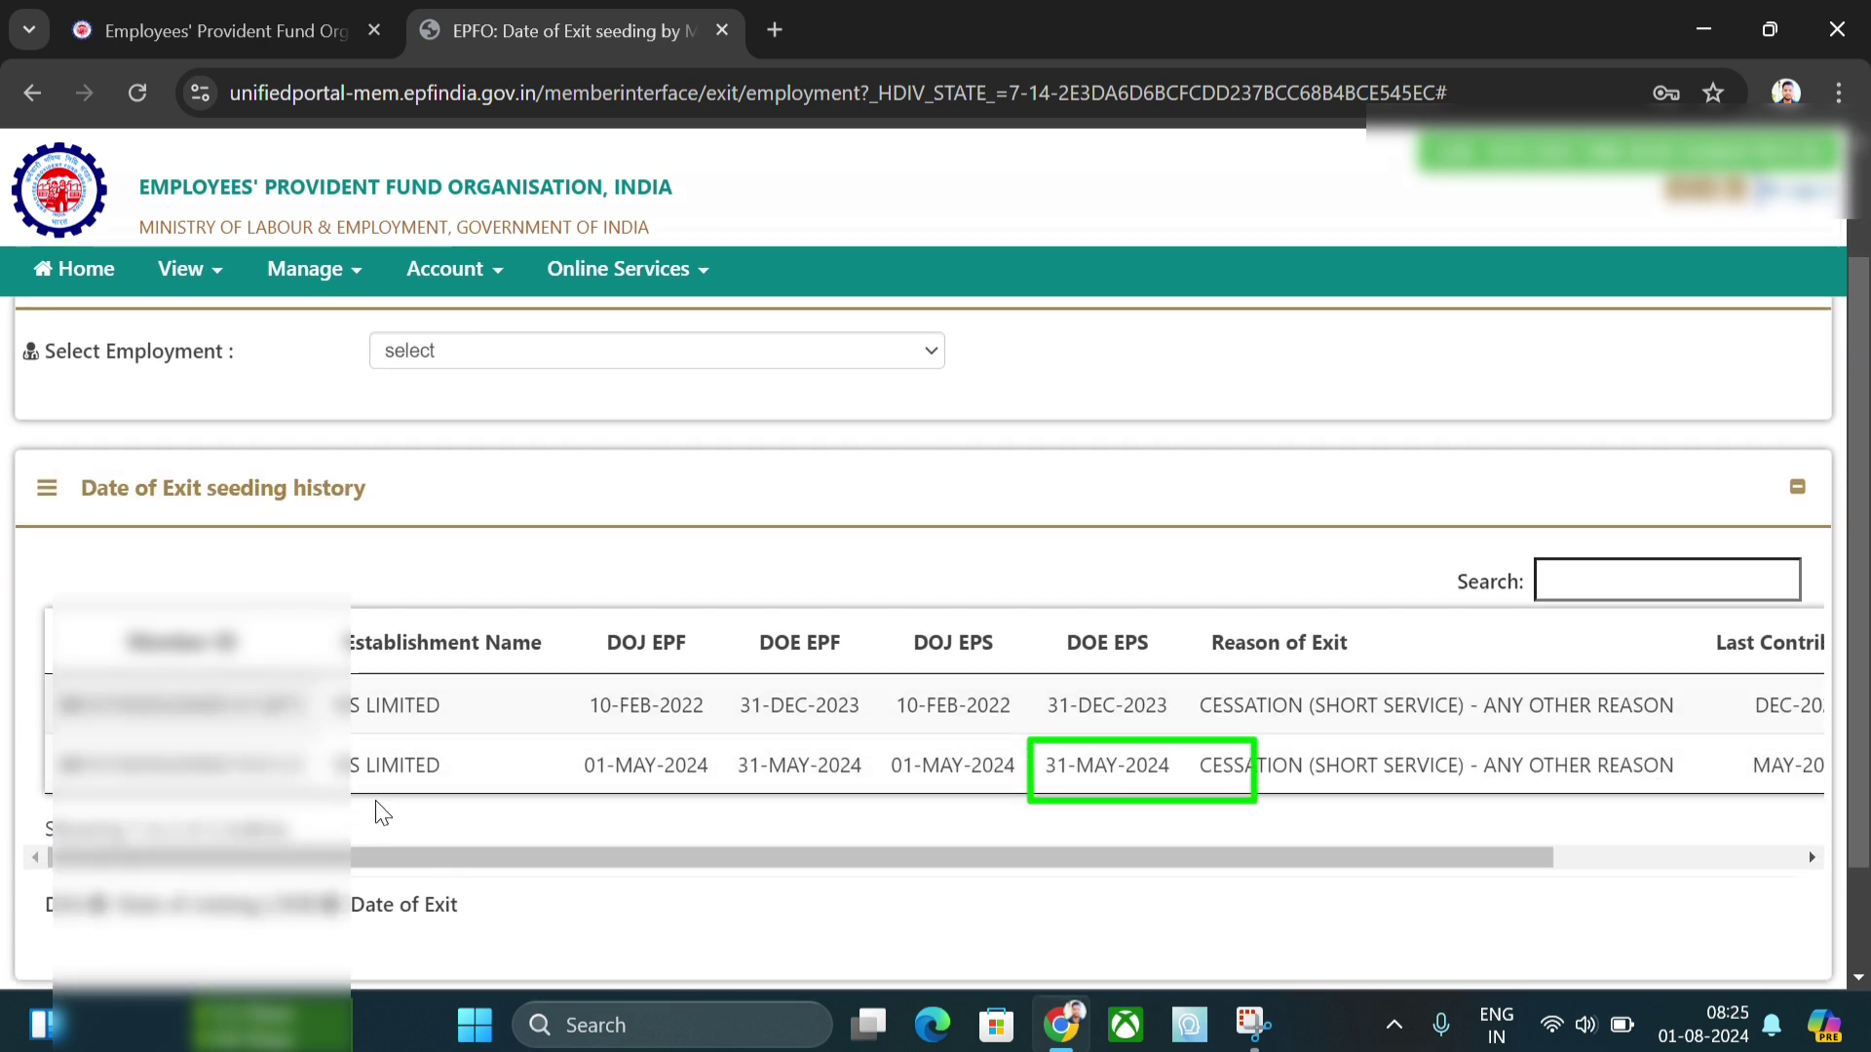
pyautogui.moveTo(743, 864); pyautogui.dragTo(1169, 862)
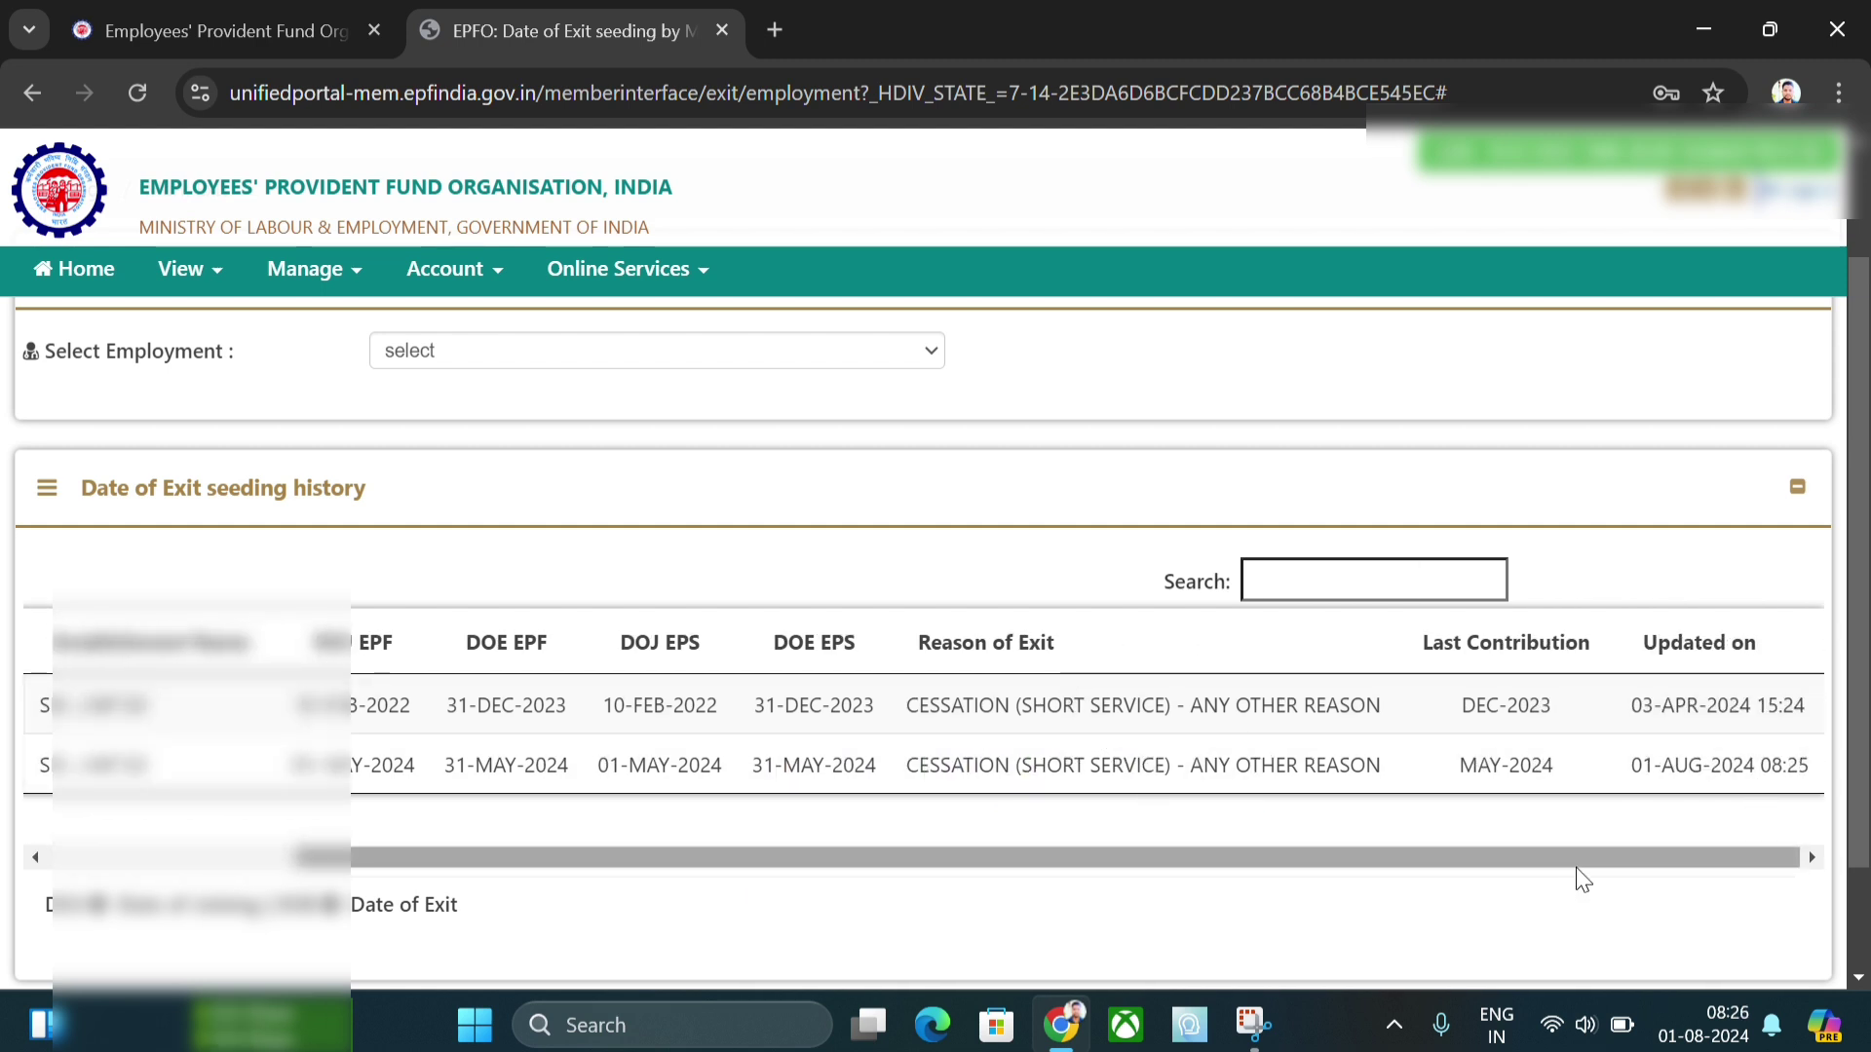
pyautogui.moveTo(1565, 858); pyautogui.dragTo(1003, 864)
pyautogui.scroll(2, 530, 484)
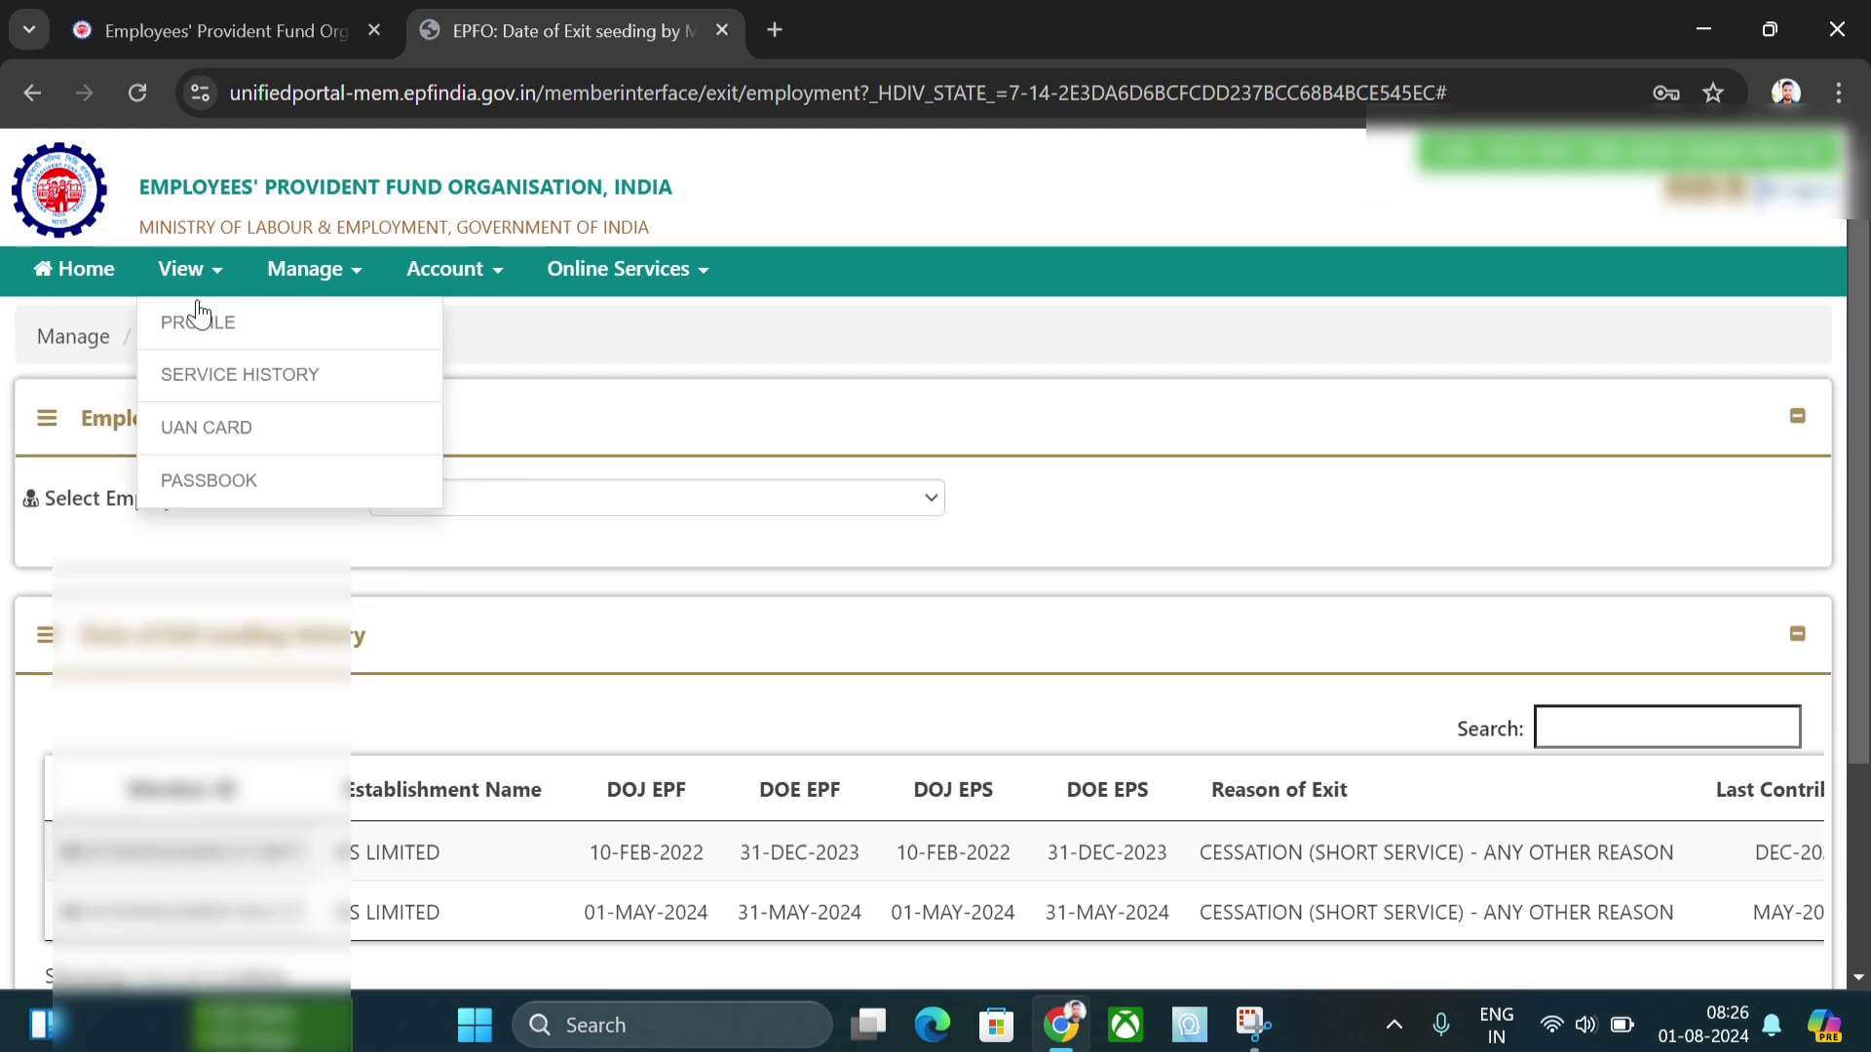
pyautogui.click(243, 421)
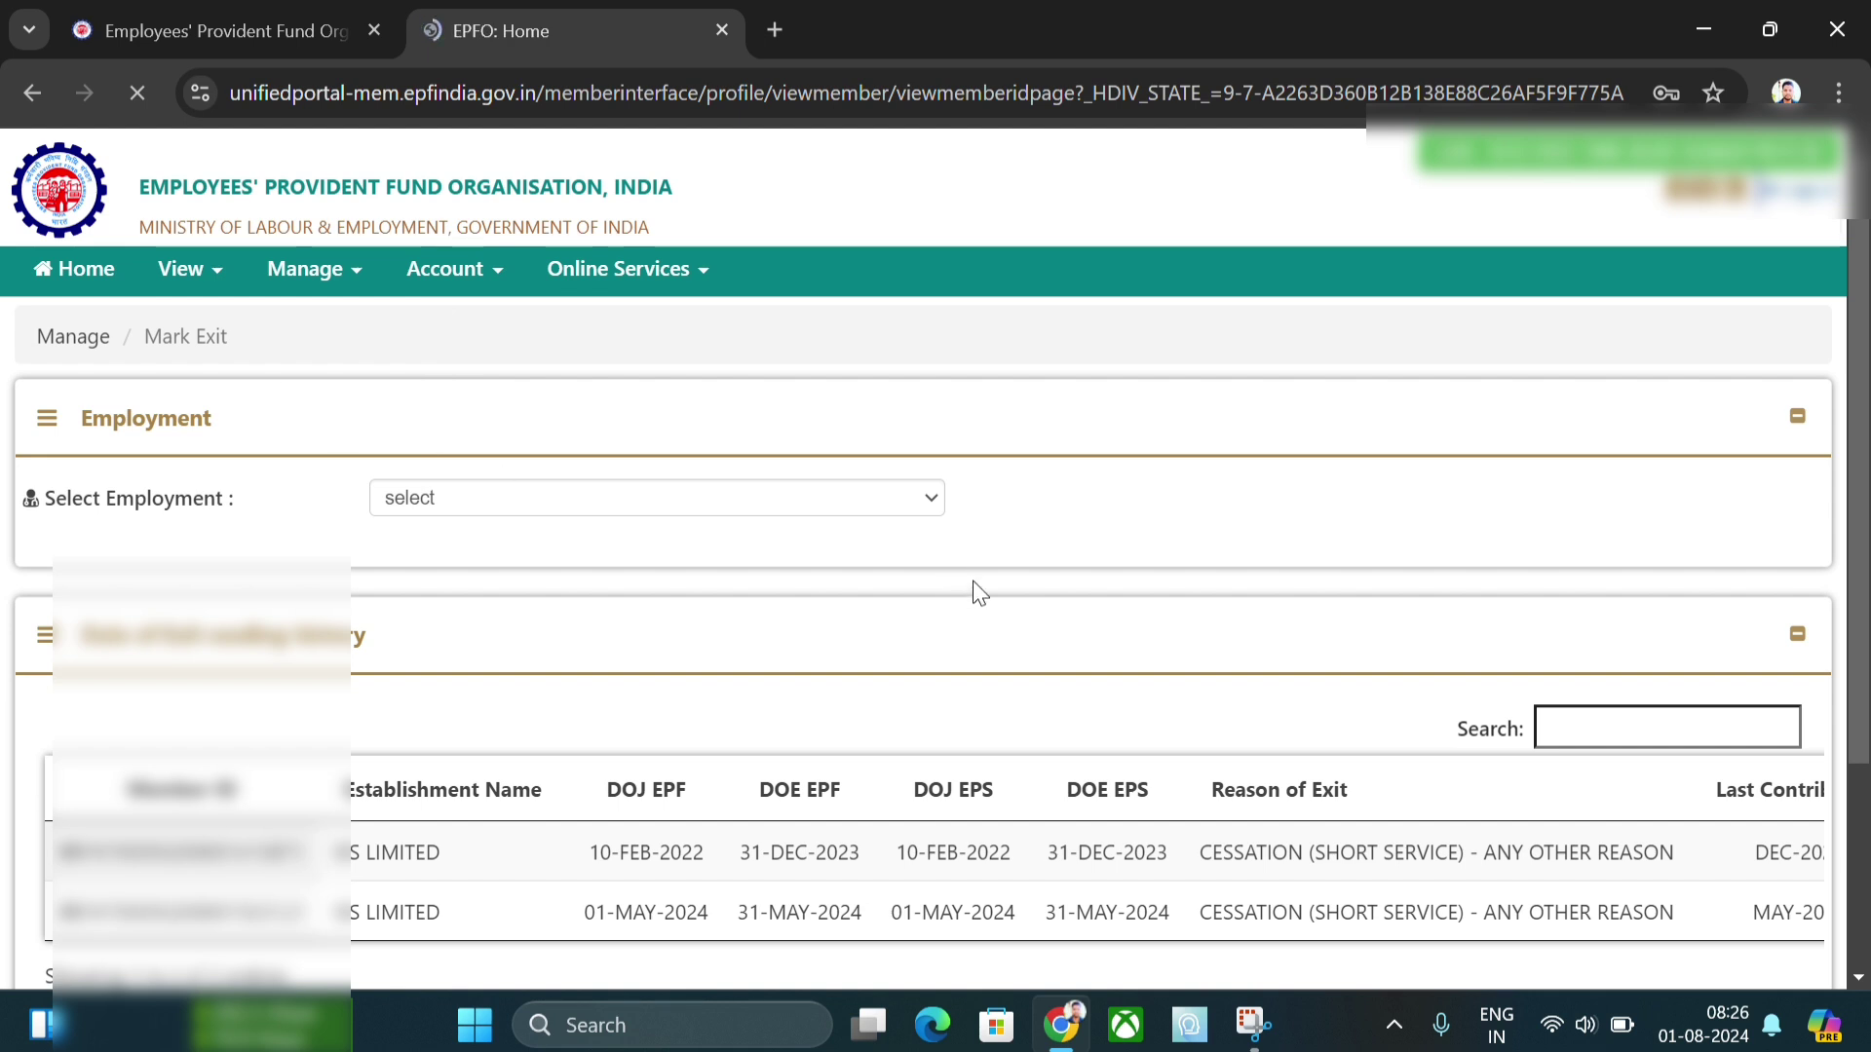